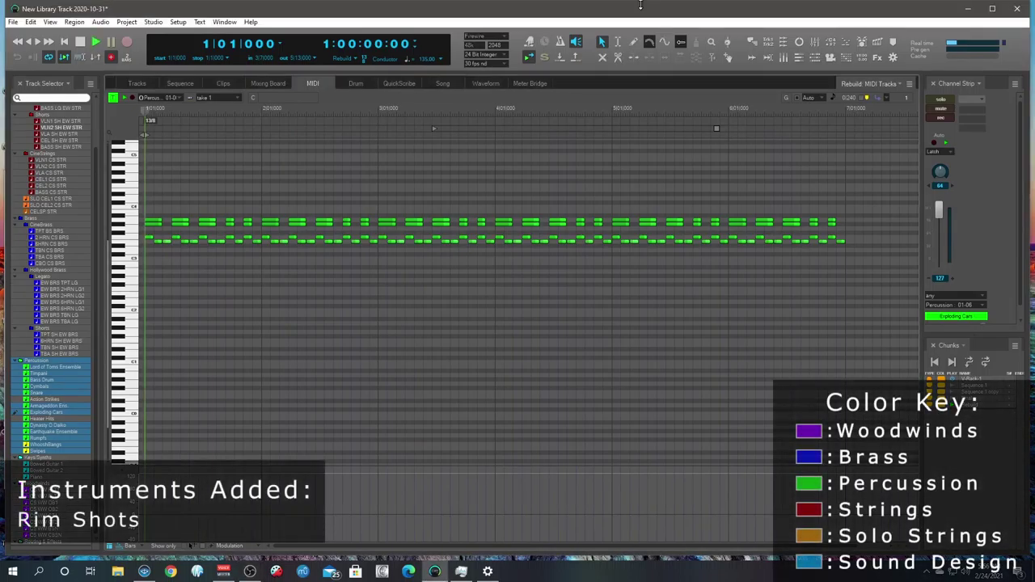
- Play back the opening percussion rhythm from 1|01 and the passage with the Taikos and Heater Hits from 2|07
key(space)
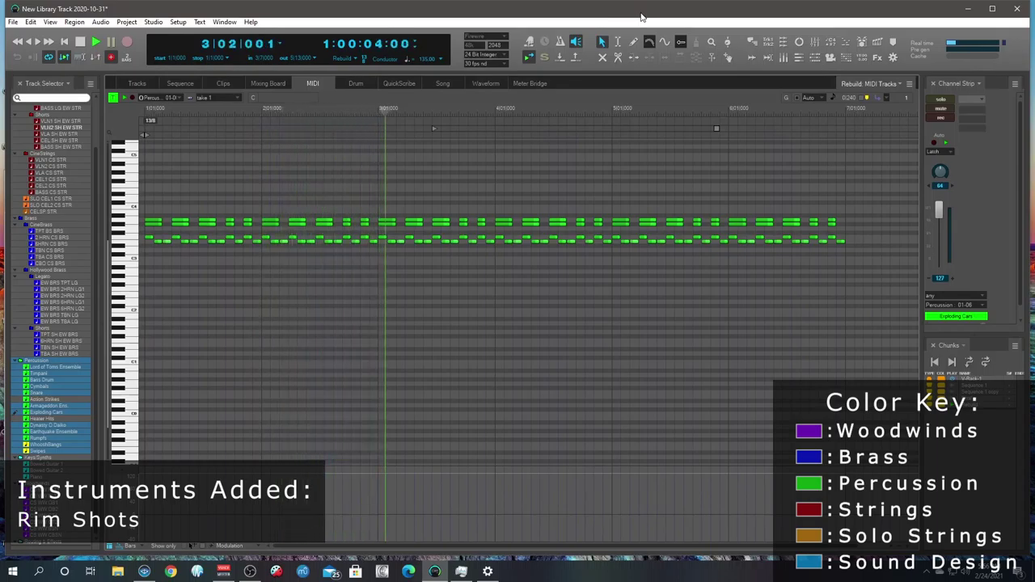
key(space)
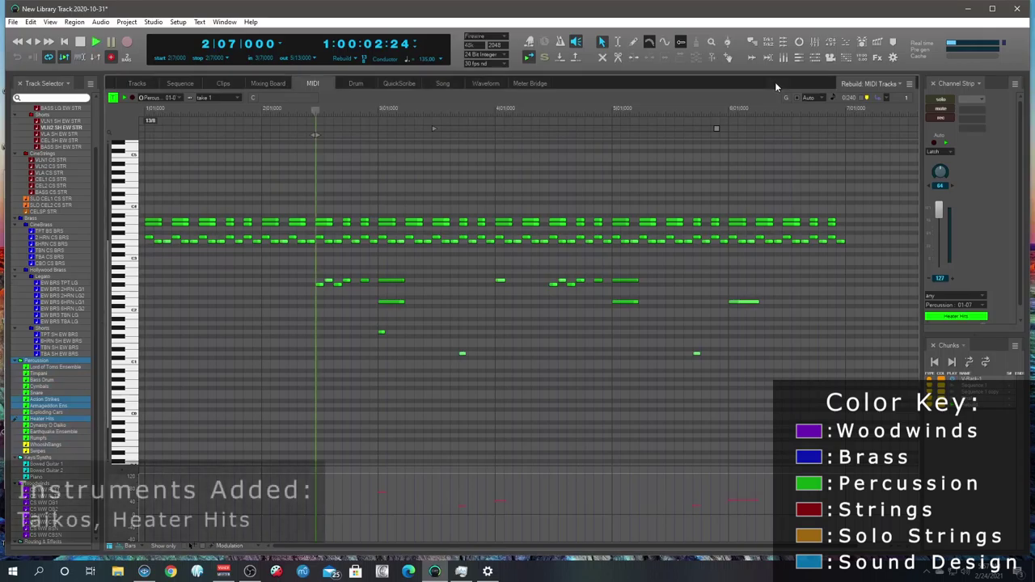
key(space)
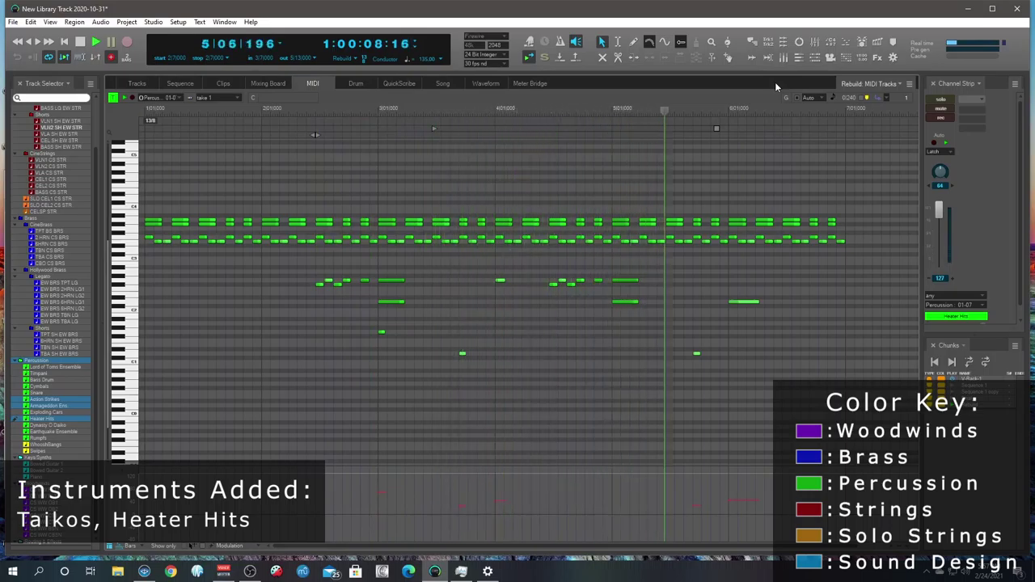
key(space)
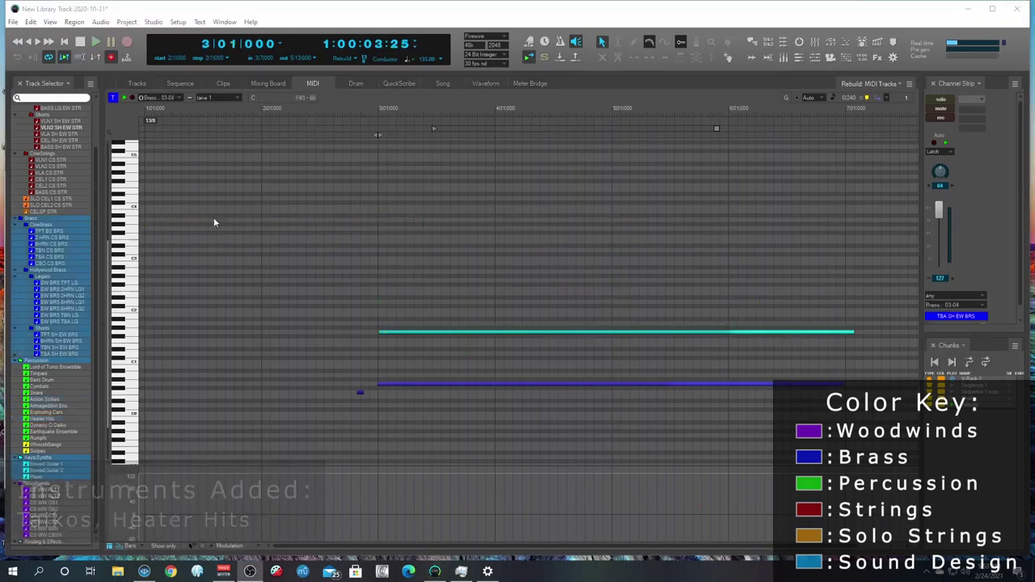
- Play back the sustained brass and Bowed Guitar notes from 3|01, and the percussion and two solo cello lines from 2|07
key(space)
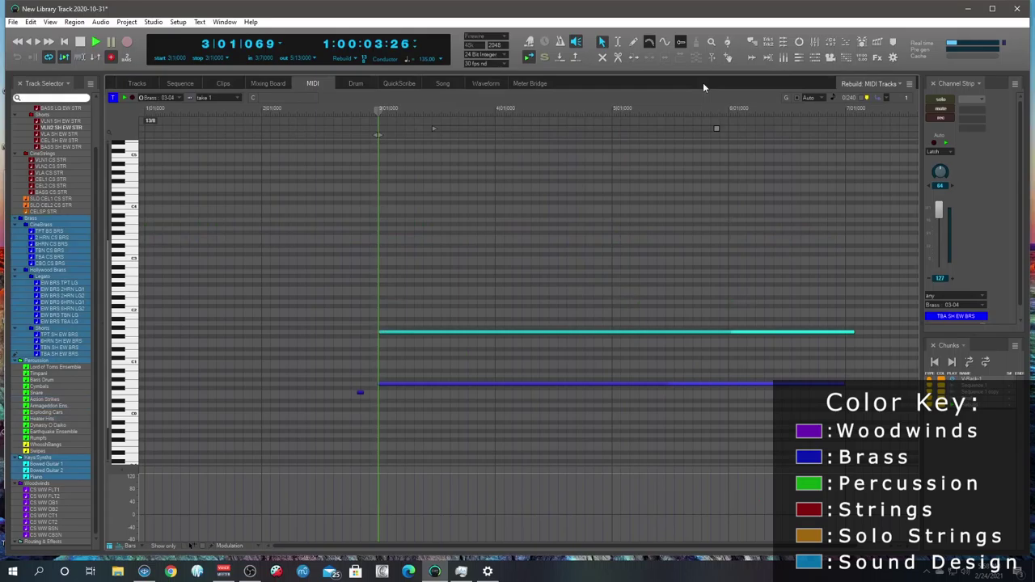
key(space)
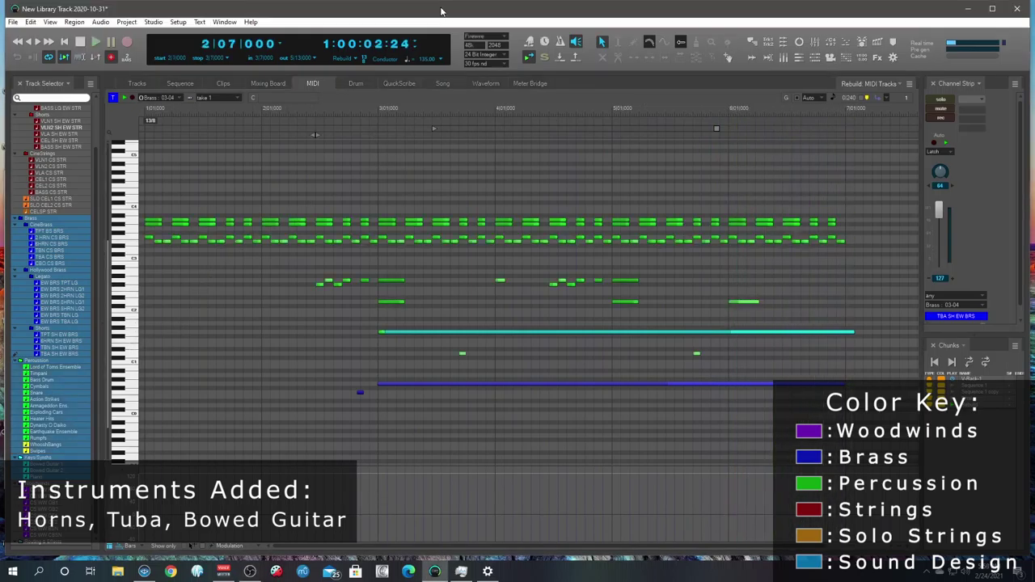
key(space)
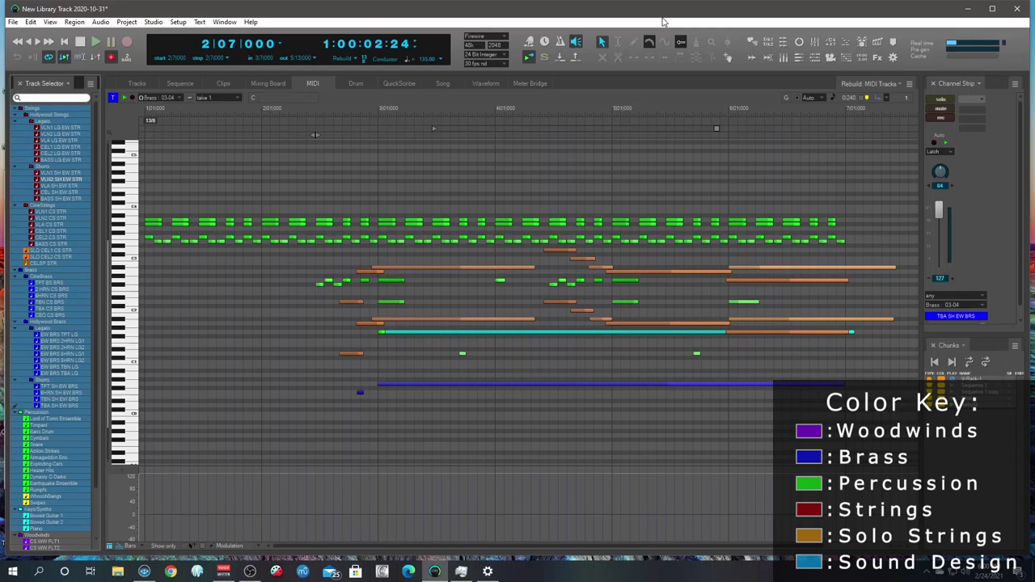
key(space)
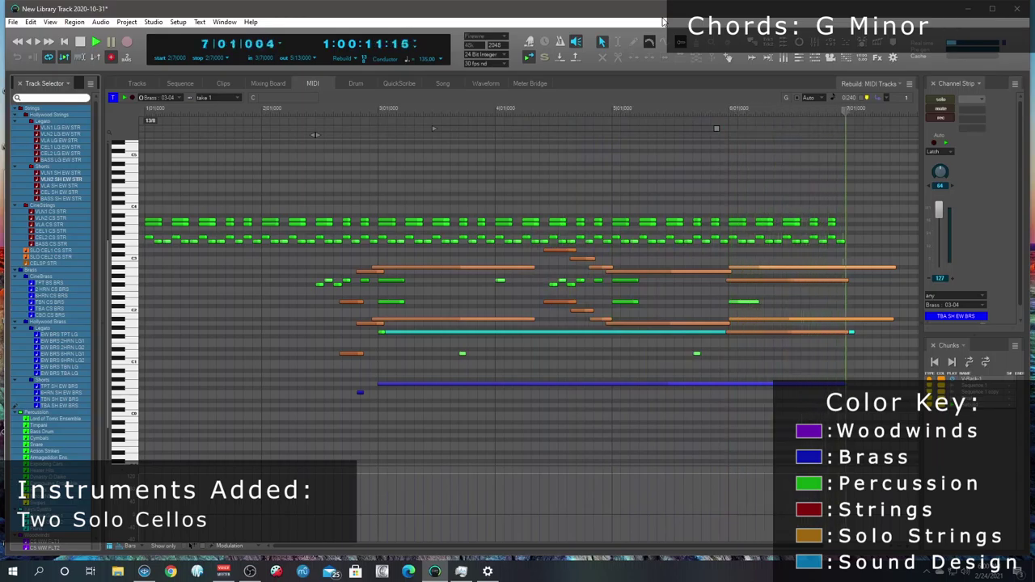
key(space)
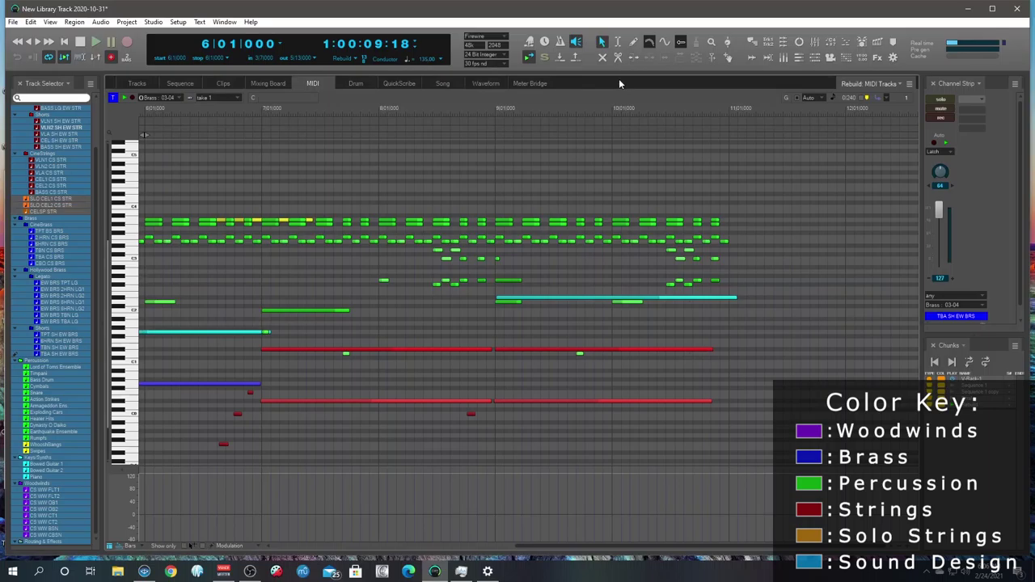
- Play back measures 6 to 10 repeatedly to review the cello, bass, snare, second violin, flute and solo string layers
key(space)
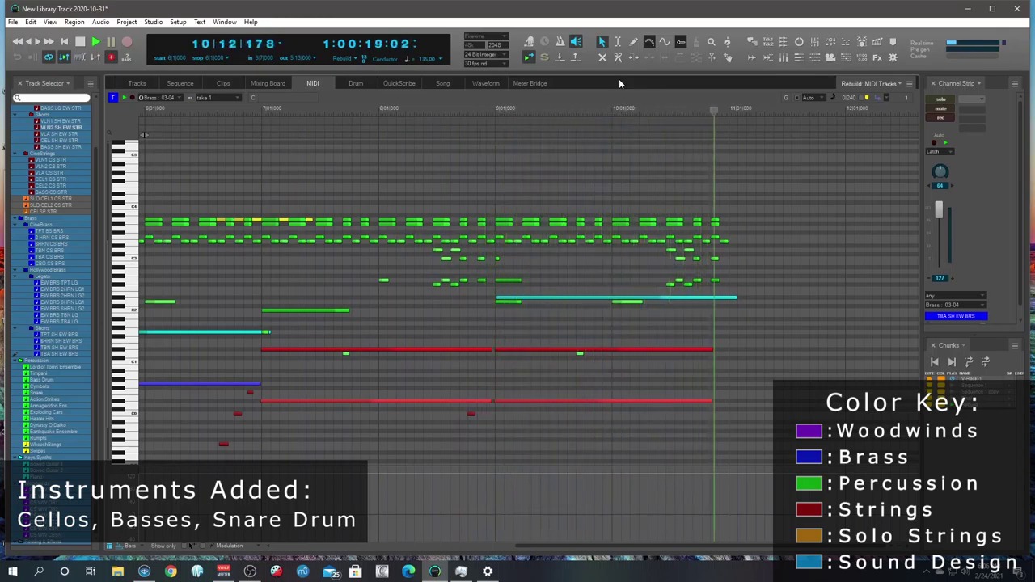
key(space)
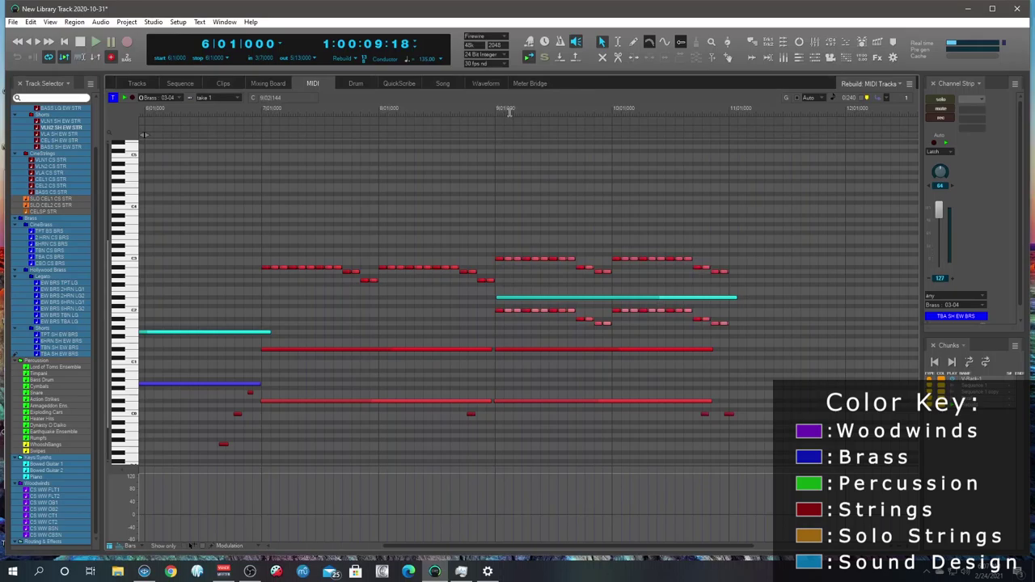
key(space)
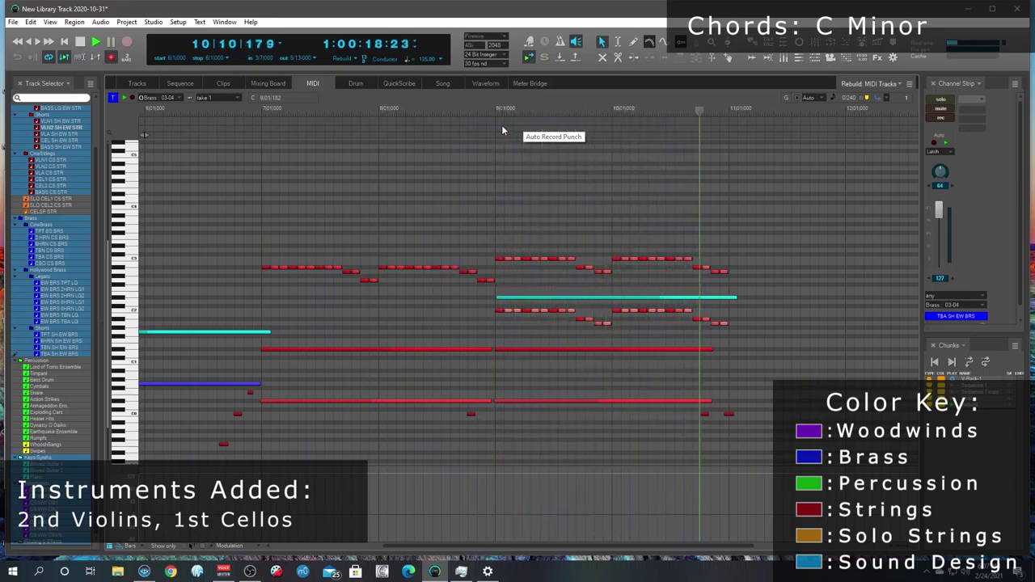
key(space)
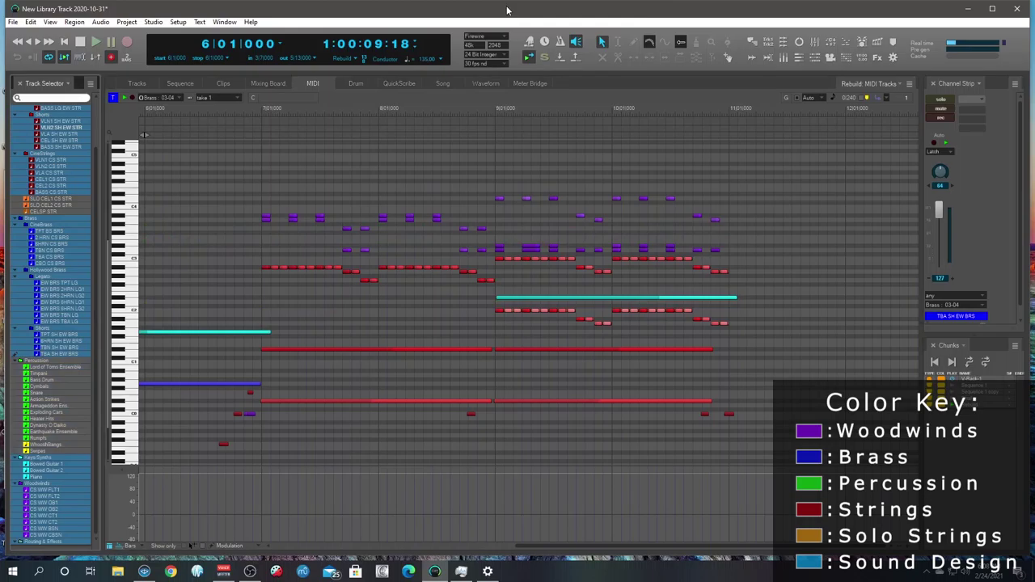
key(space)
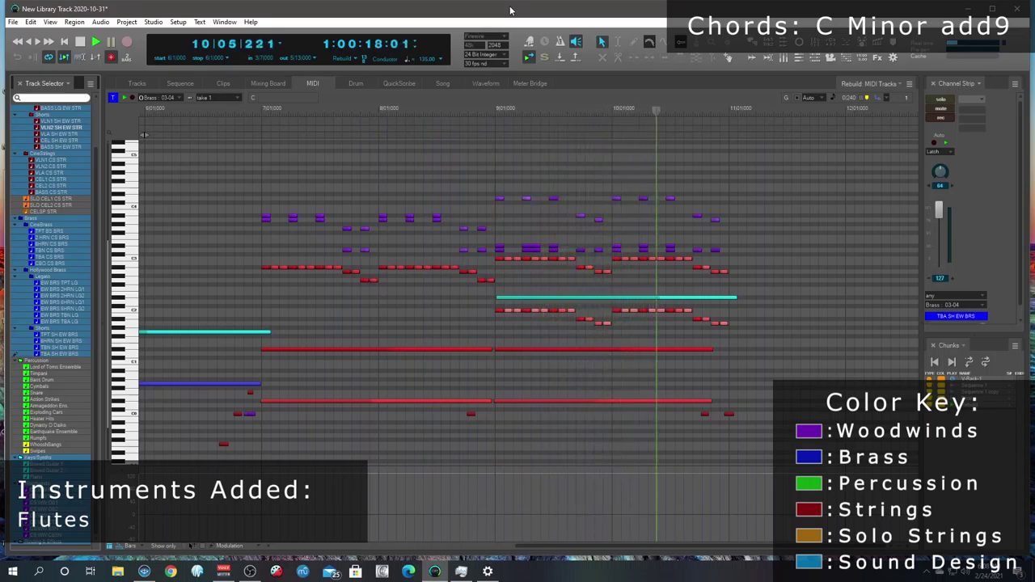
key(space)
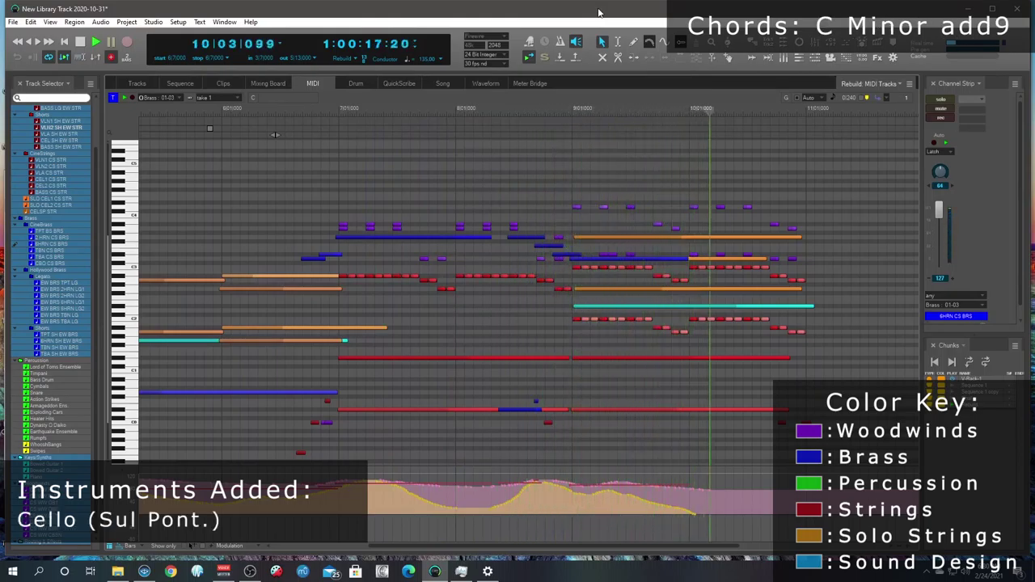
key(space)
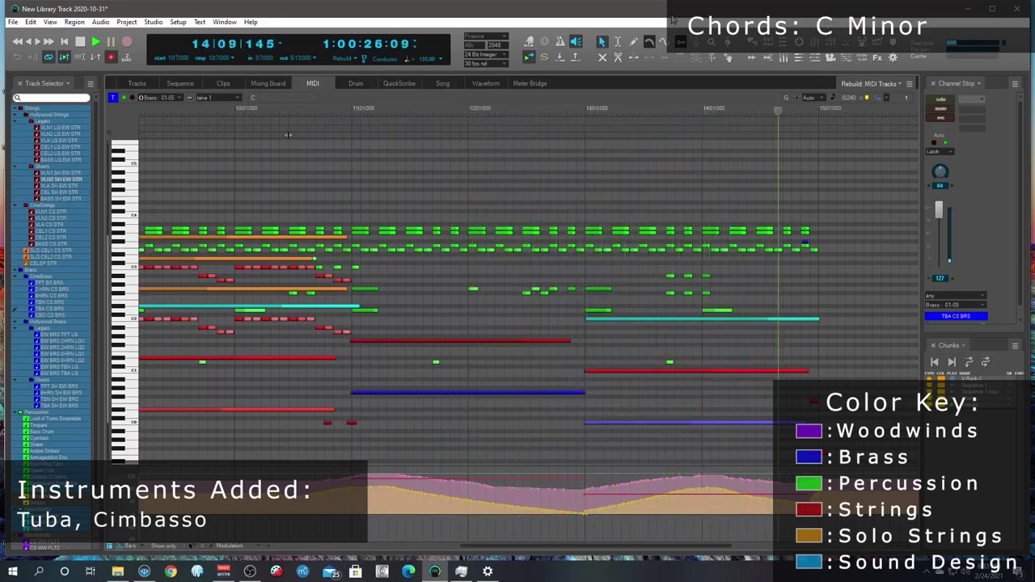
- Play back the passage from 10|07 through measure 14 to review the woodwind, first violin and two solo cello layers
key(space)
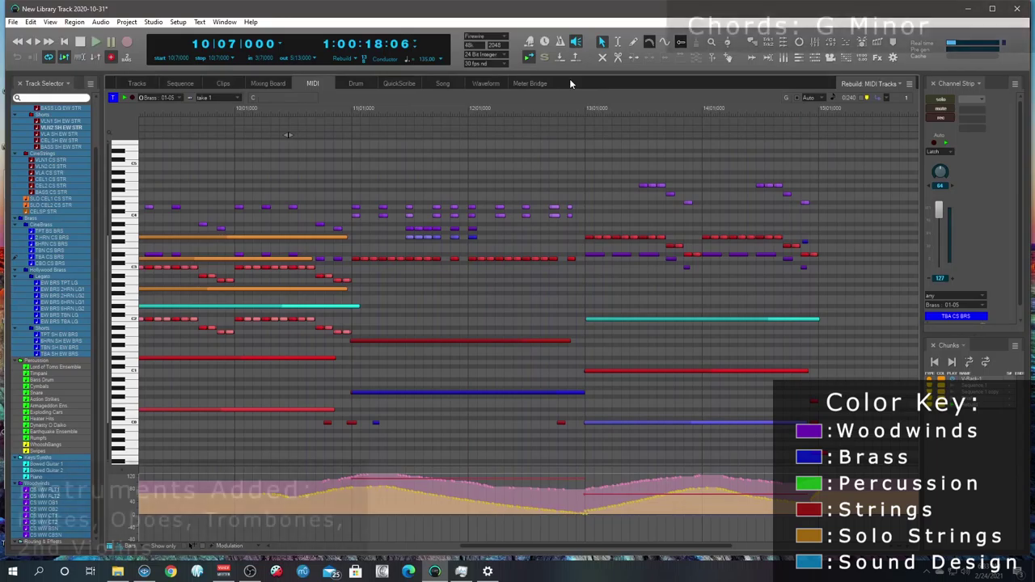
key(space)
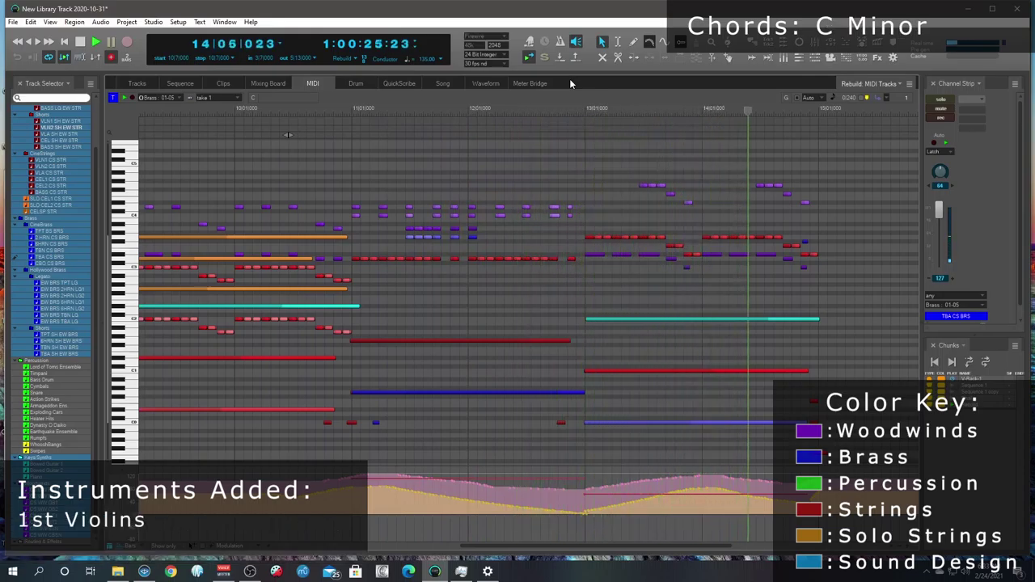
key(space)
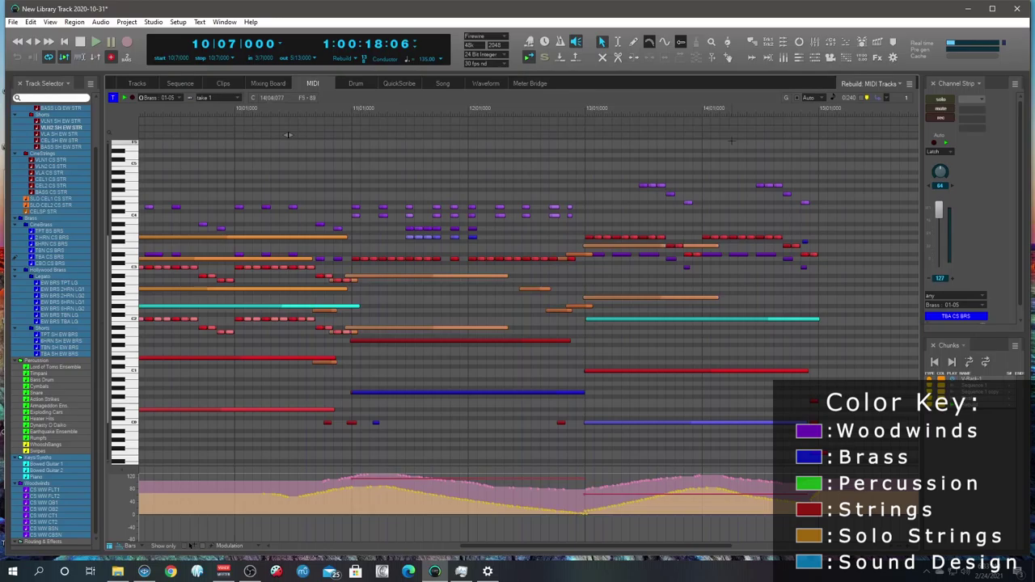
key(space)
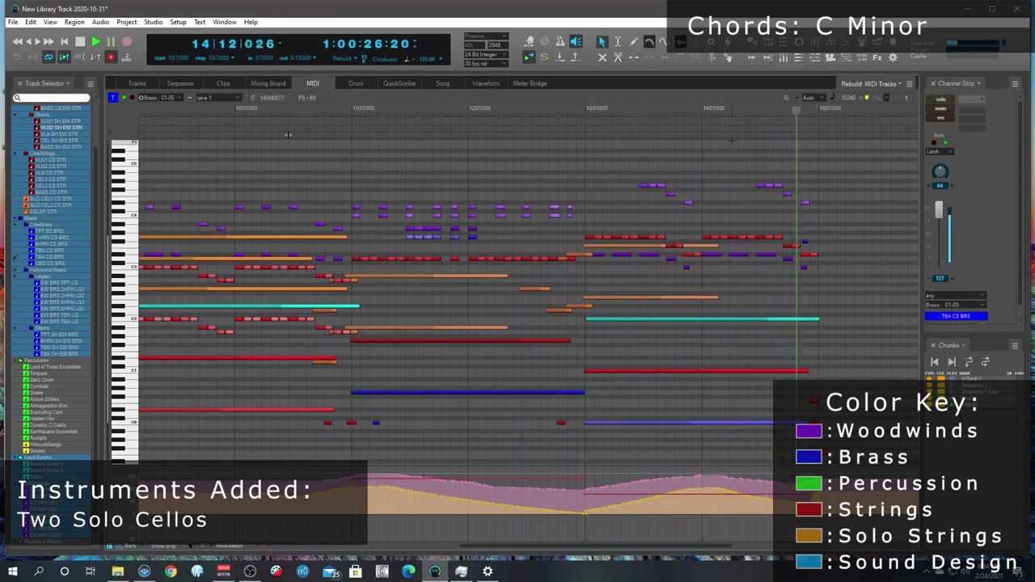
key(space)
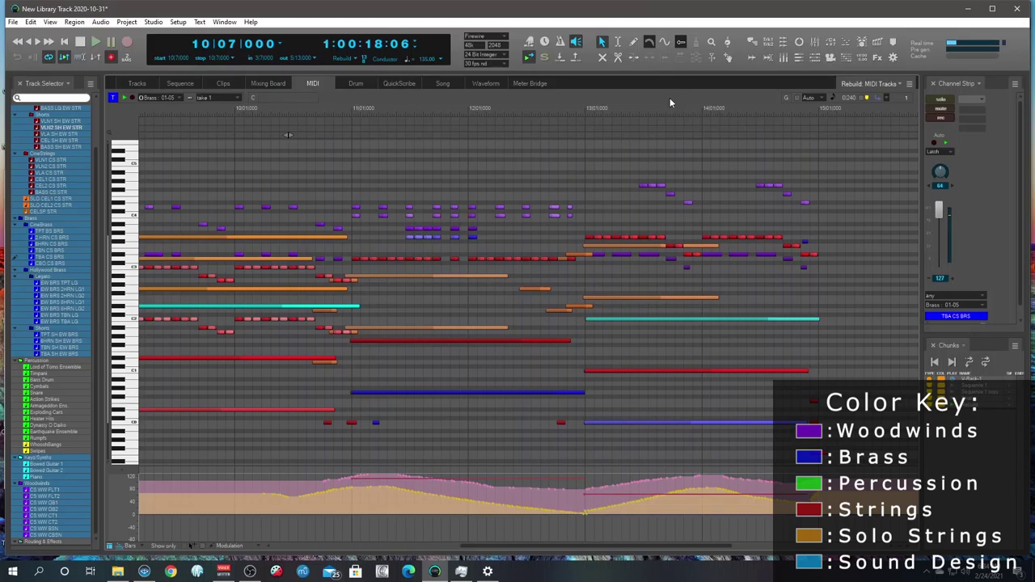
- Paste the sustained horn and cello notes into measures 13 and 14 and play the passage from 12|01
key(ctrl+v)
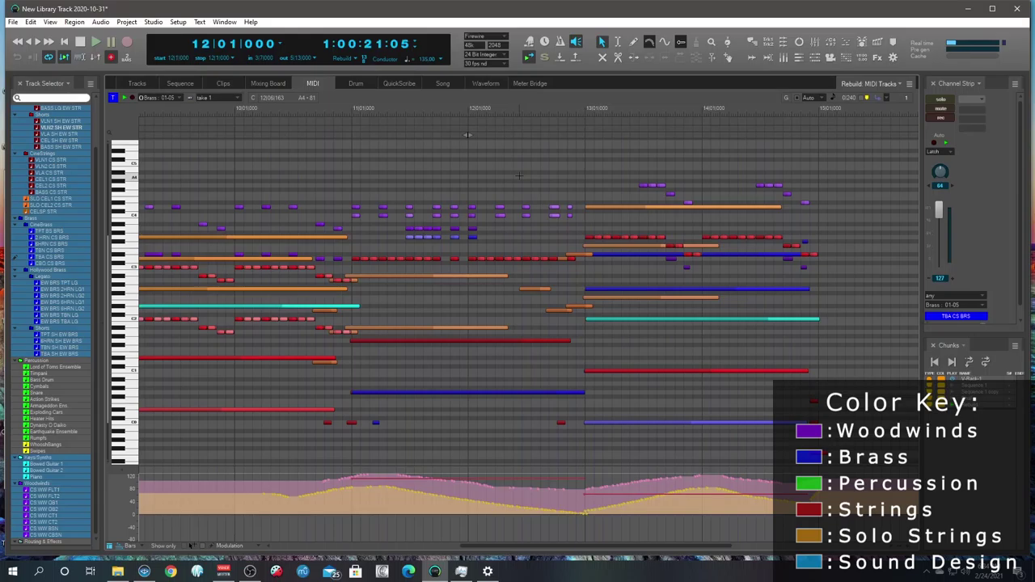
key(space)
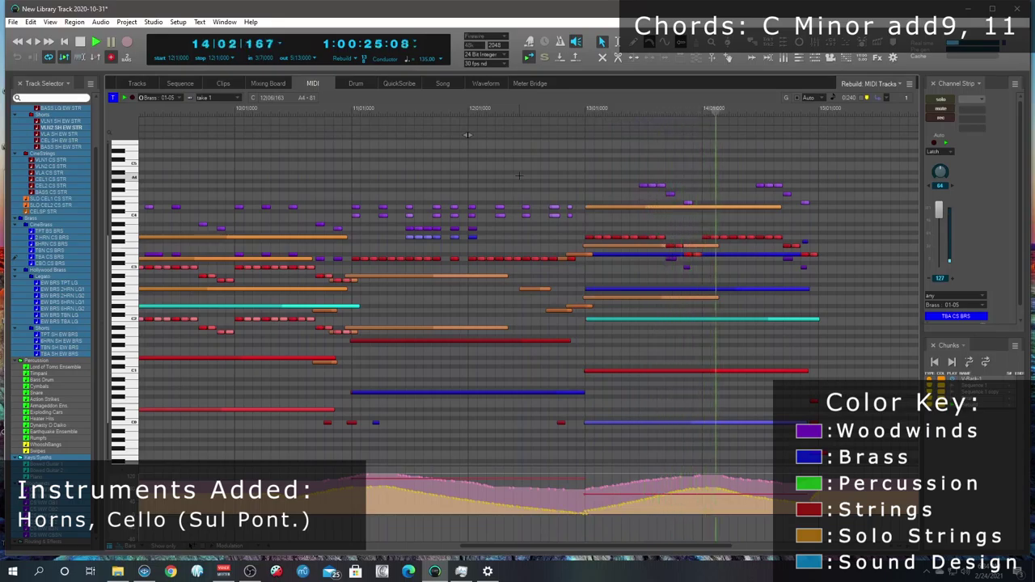
key(space)
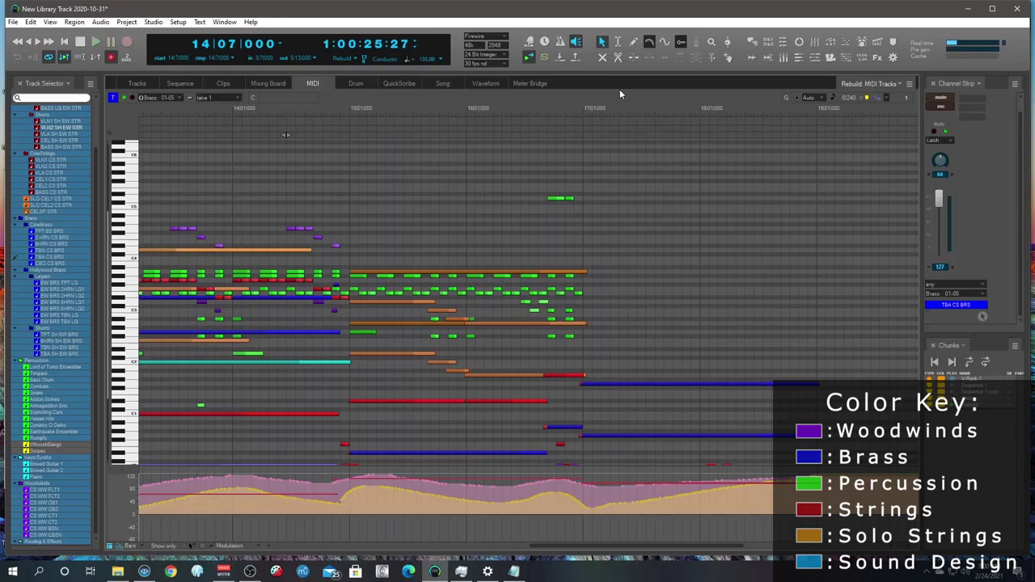
- Play the passage from 14|07, fill measures 17 and 18 with taiko, djembe and snare notes, and play from 16|07
key(space)
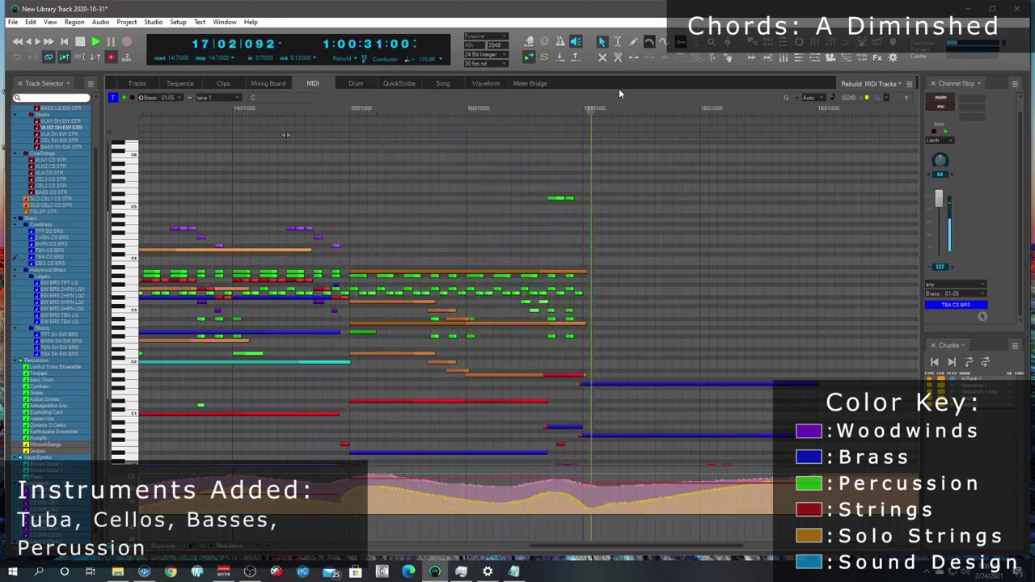
key(space)
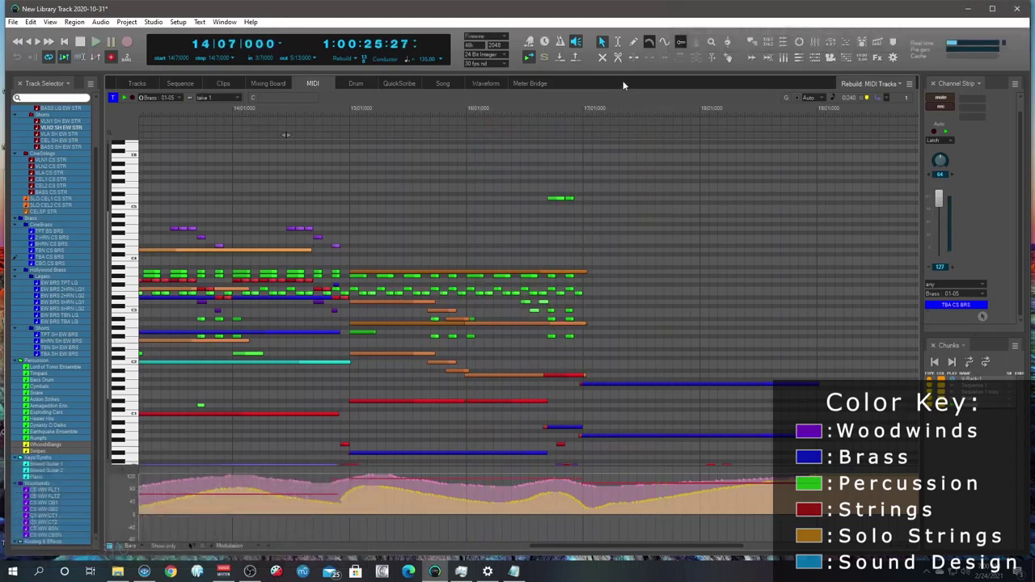
key(ctrl+d)
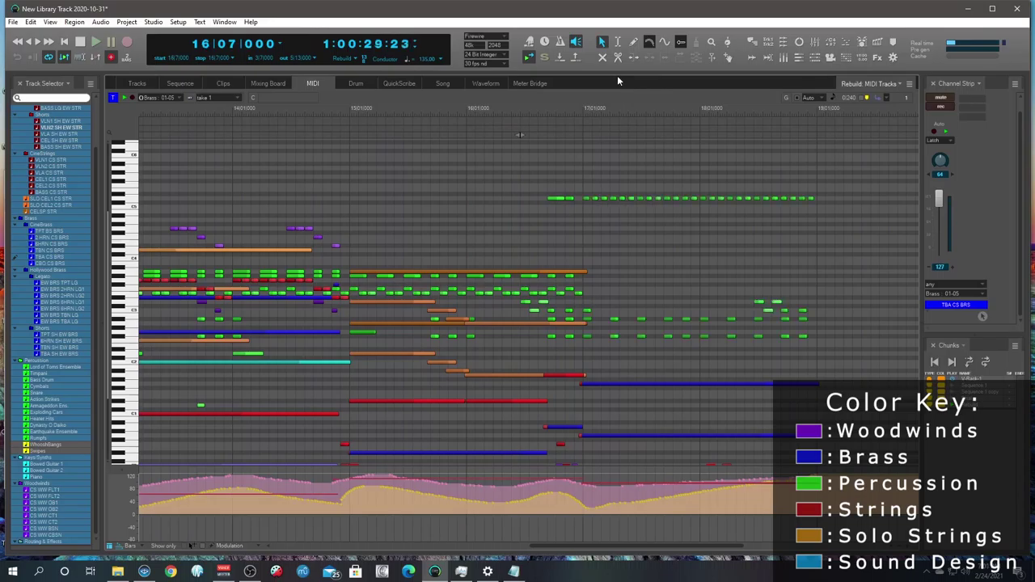
key(space)
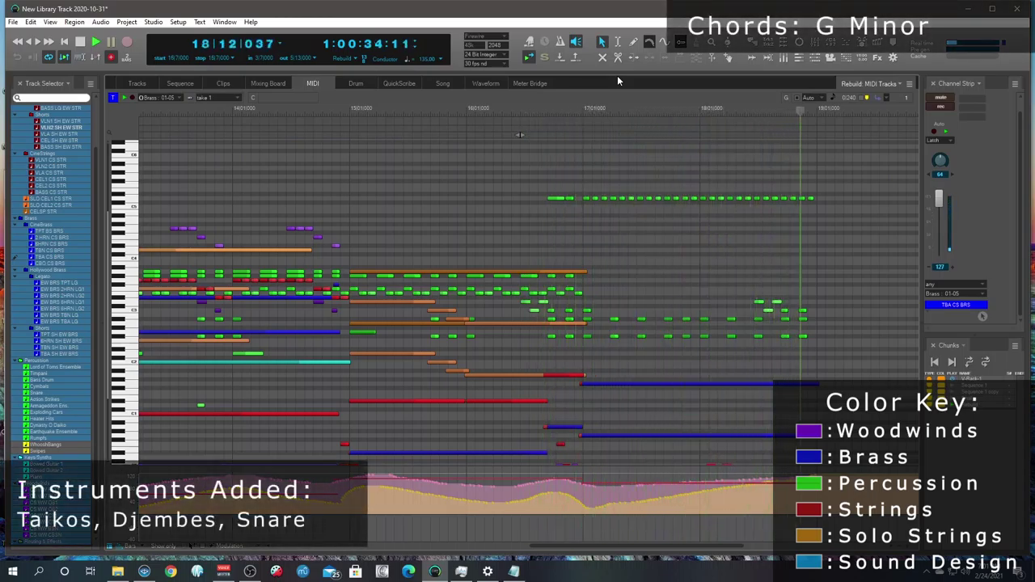
key(space)
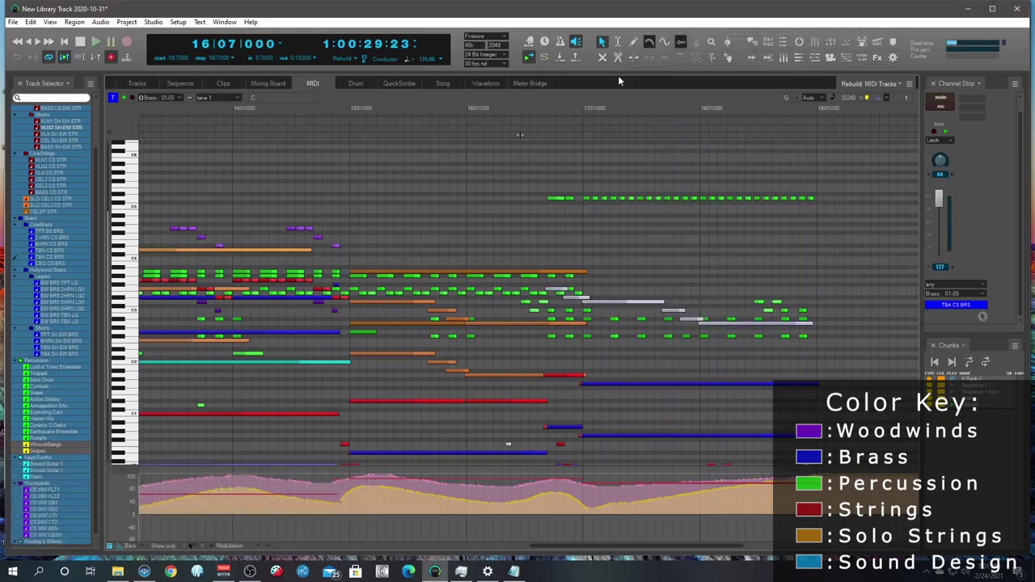
- Play back the horn, bassoon, trombone and cello lines from 16|07 with their notes deselected, and the ending from 18|07
key(space)
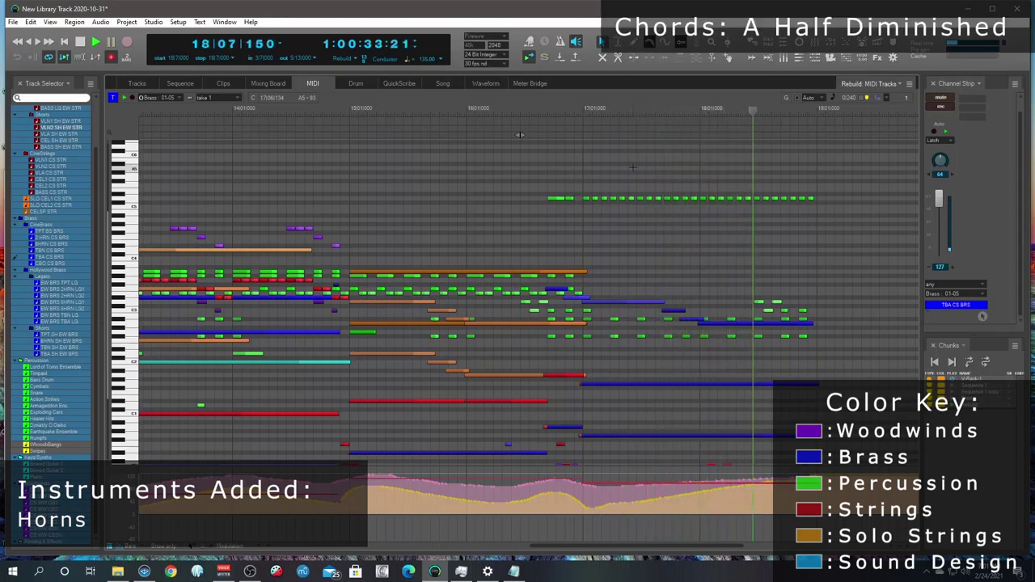
key(space)
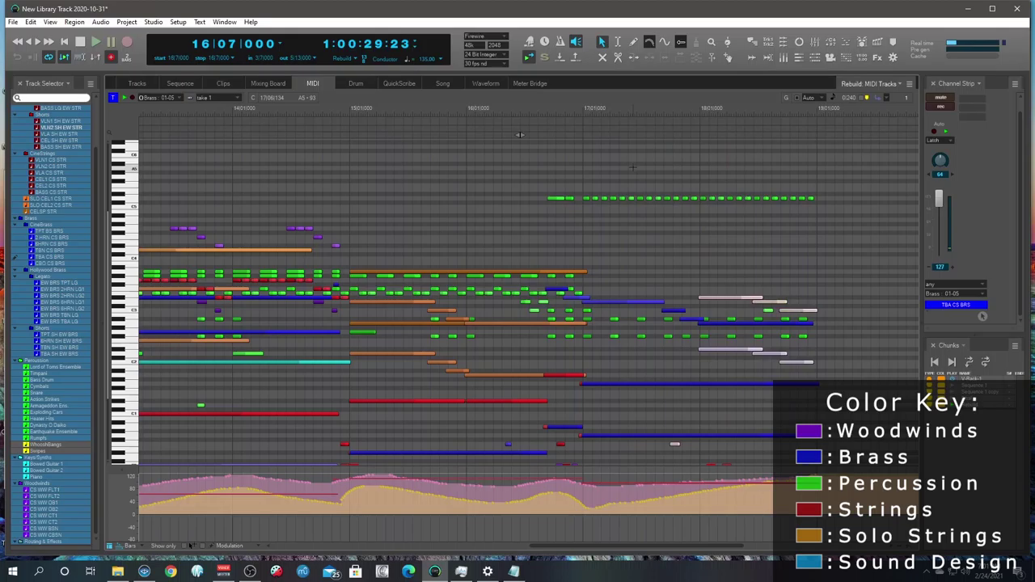
click(420, 218)
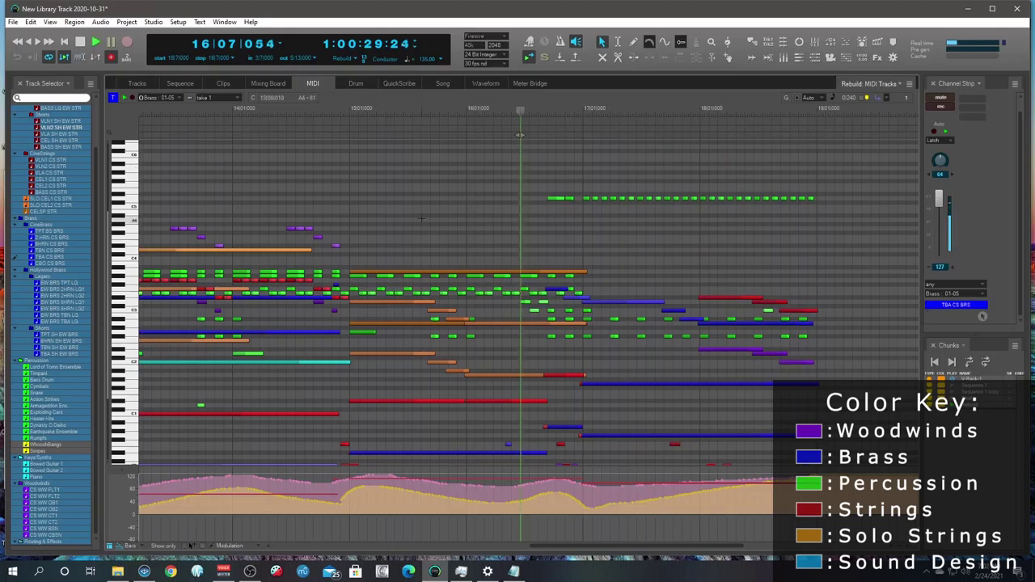
key(space)
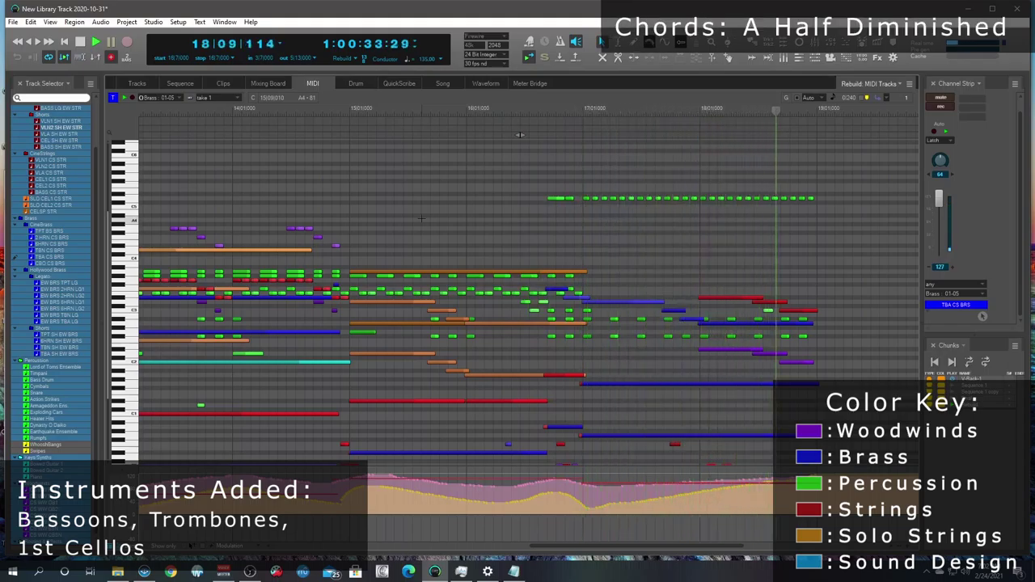
key(space)
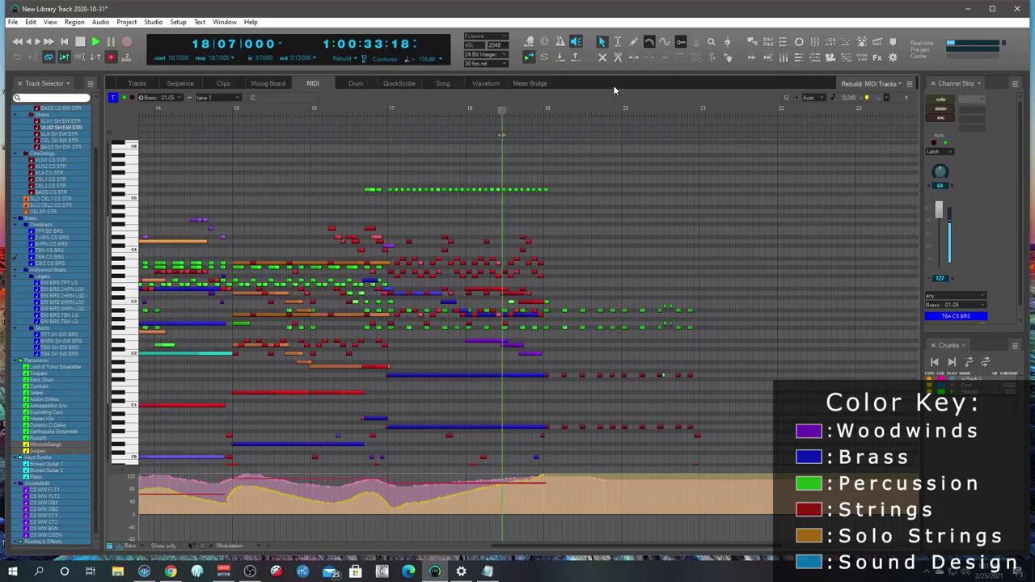
key(space)
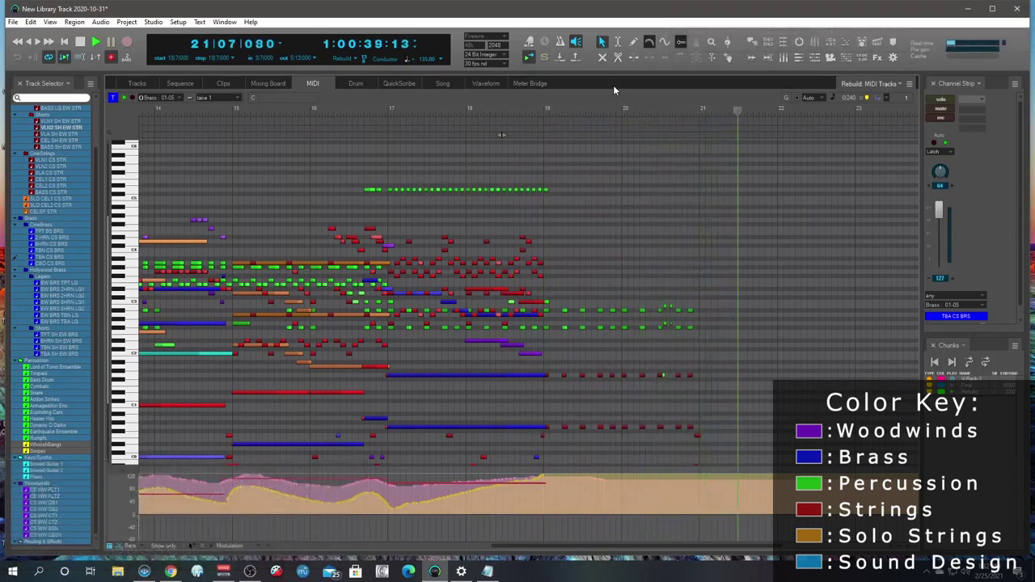
- Play back from 18|07 toward measure 21 to review the flute, clarinet, bassoon, bowed guitar and sul ponticello cello layers
key(space)
key(space)
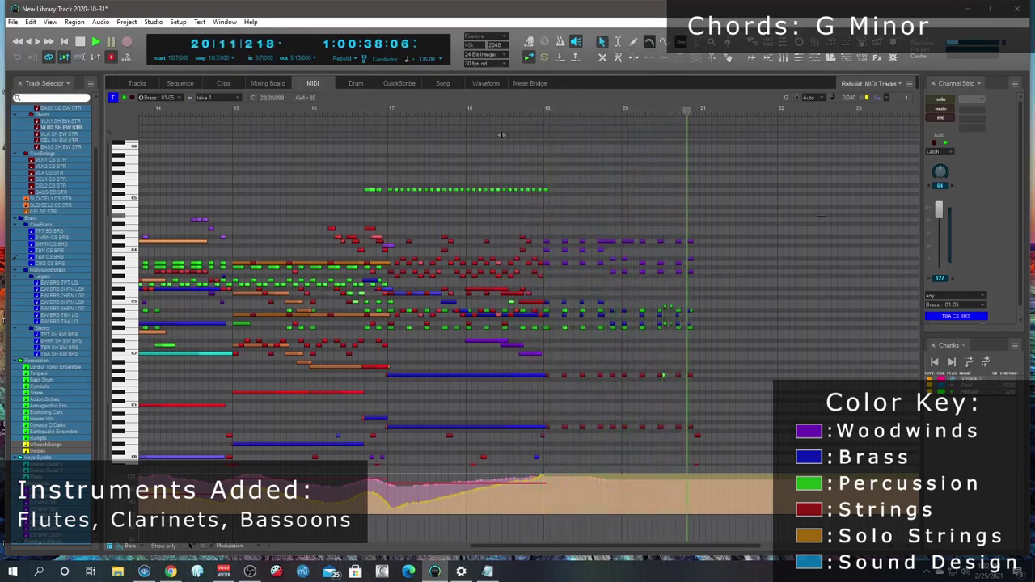
key(space)
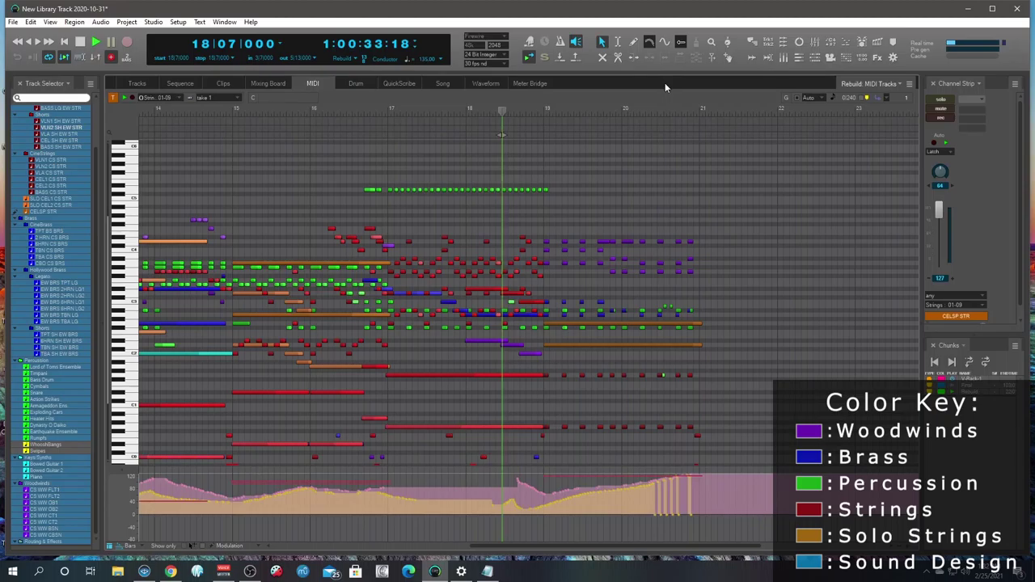
key(space)
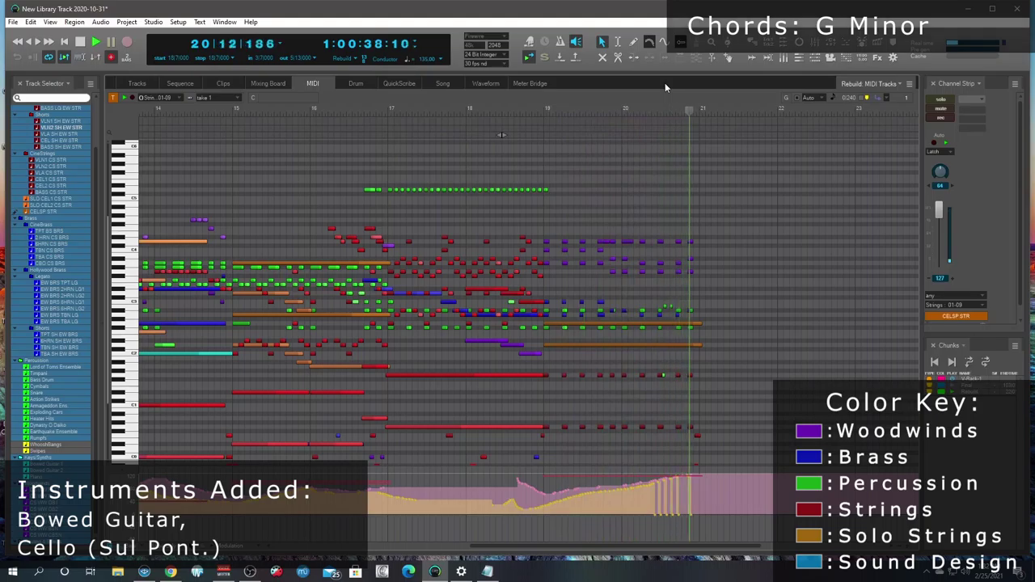
key(space)
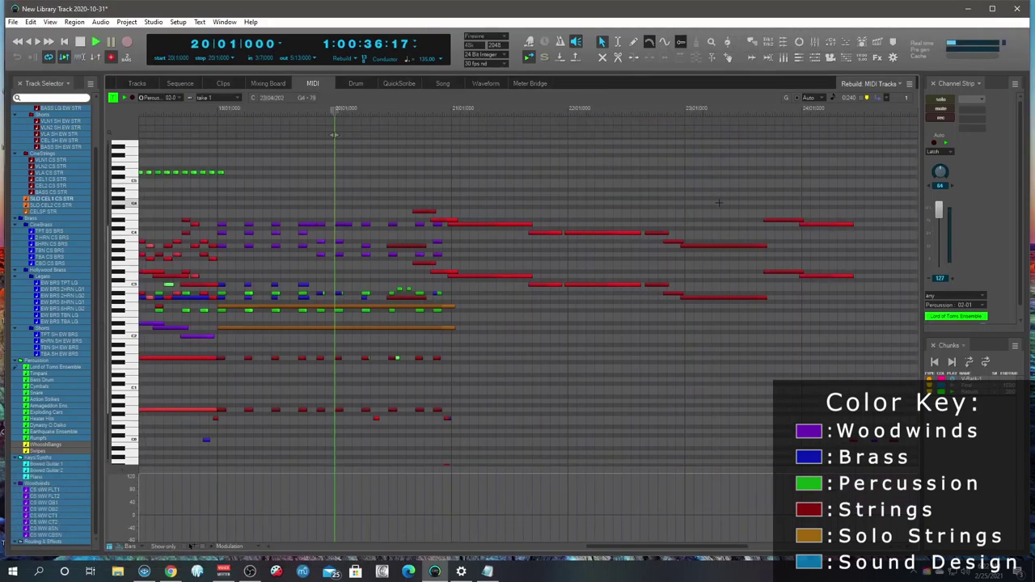
- Play back from 20|01 into measure 24 to review the bassoon, horn, first and second cello, bass and bowed guitar layers
key(space)
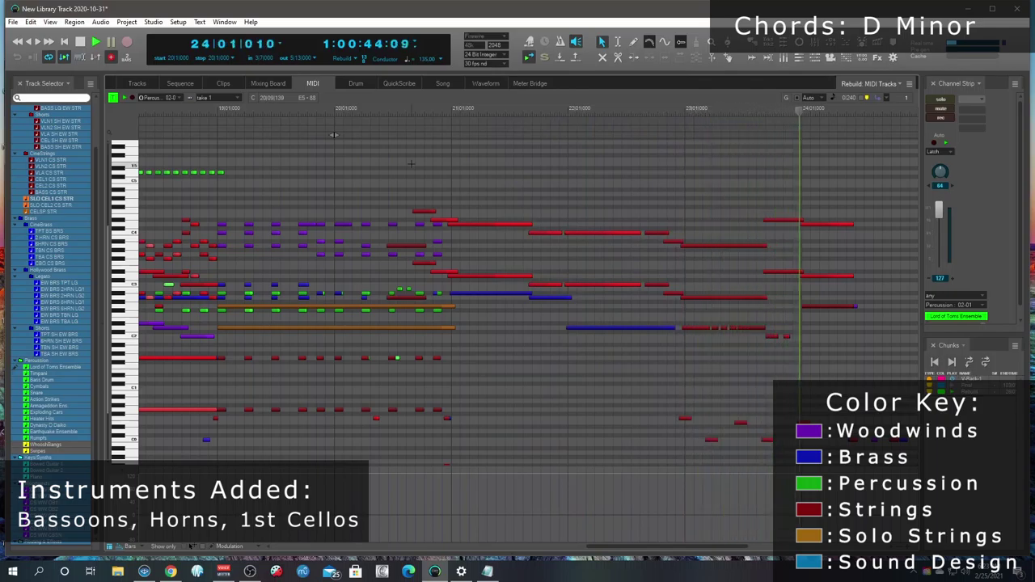
key(space)
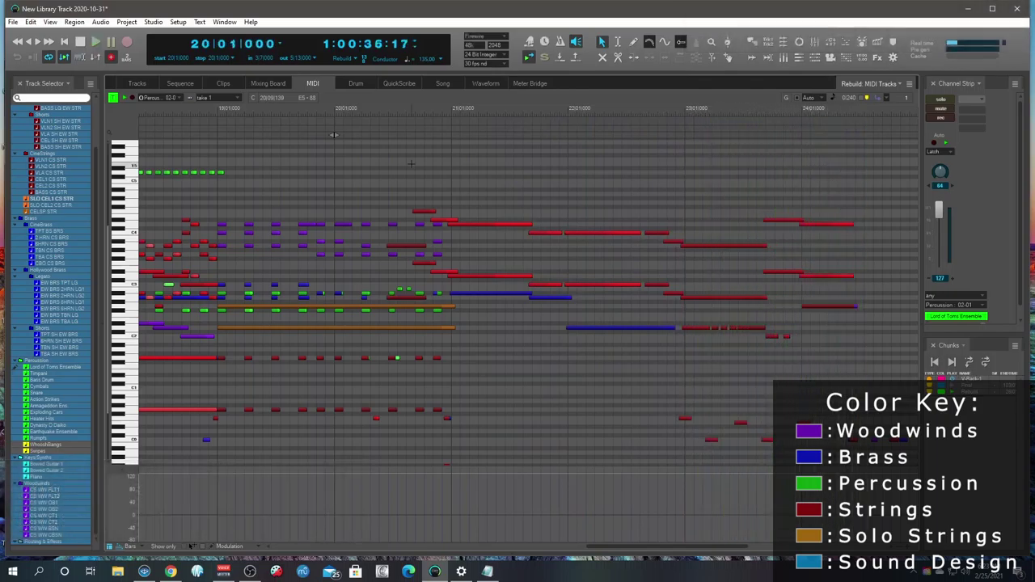
key(space)
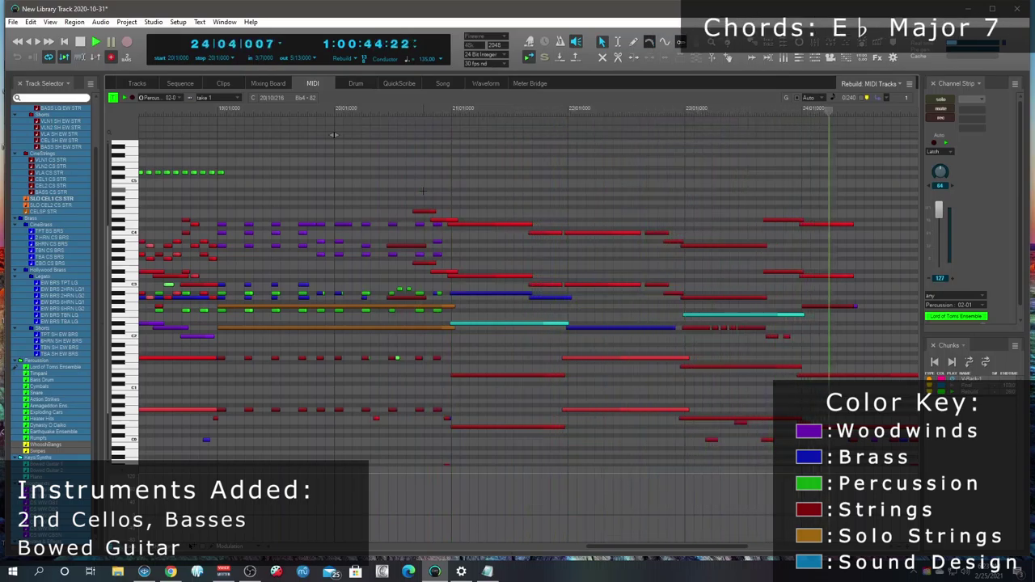
key(space)
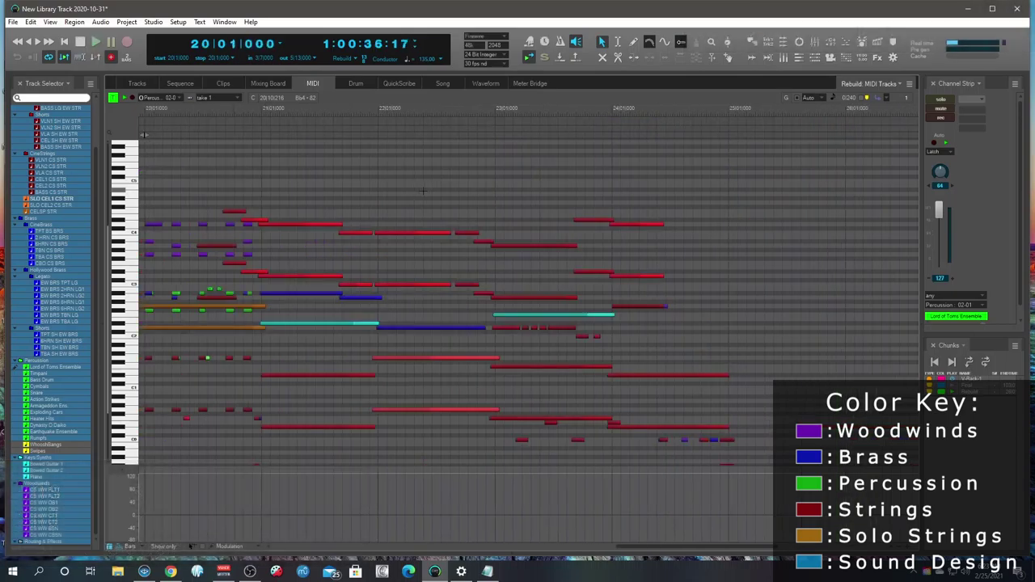
- Play the passage from 20|01 through measure 24 to review the taiko and heater hit layers
key(space)
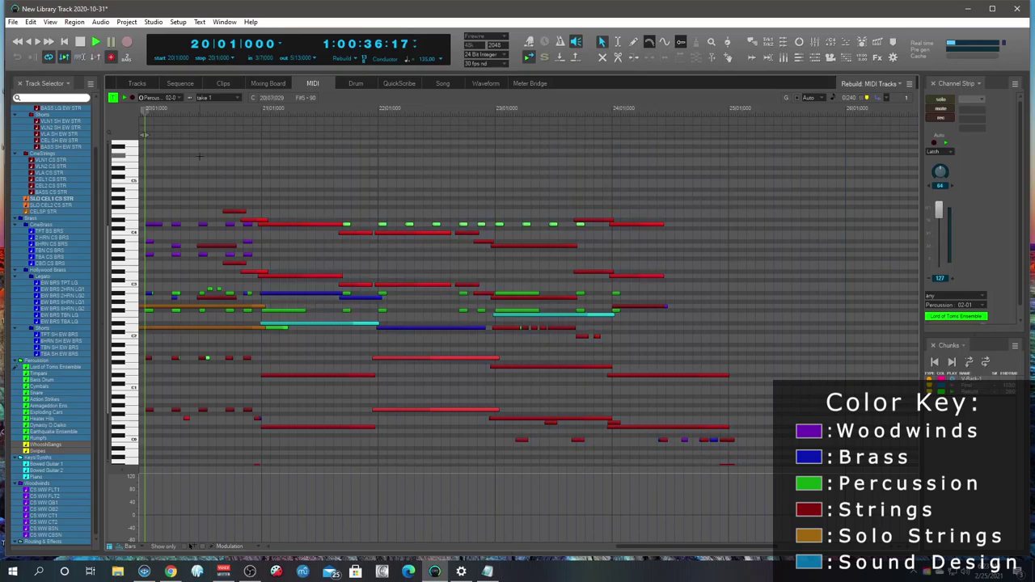
key(space)
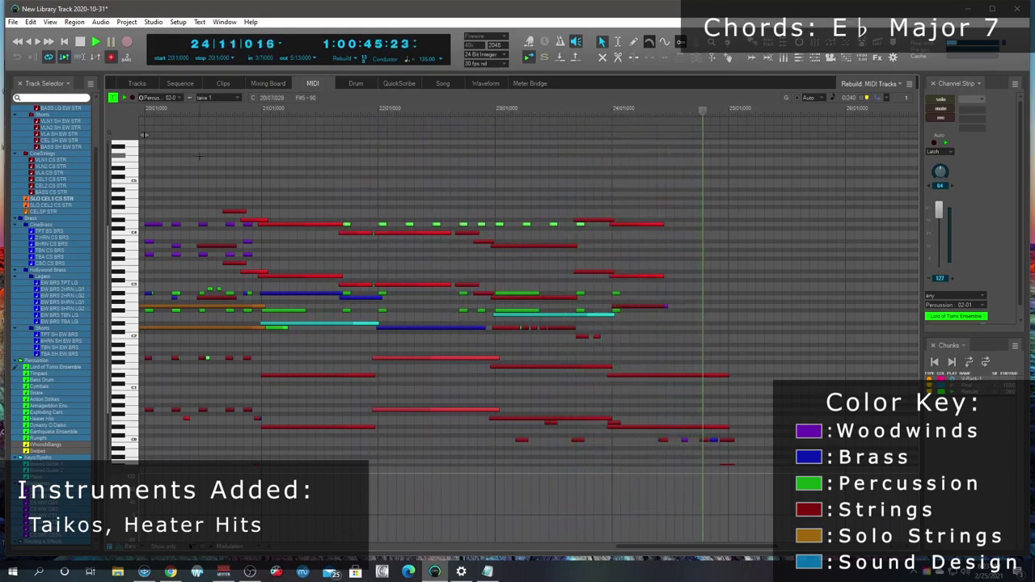
key(space)
key(space)
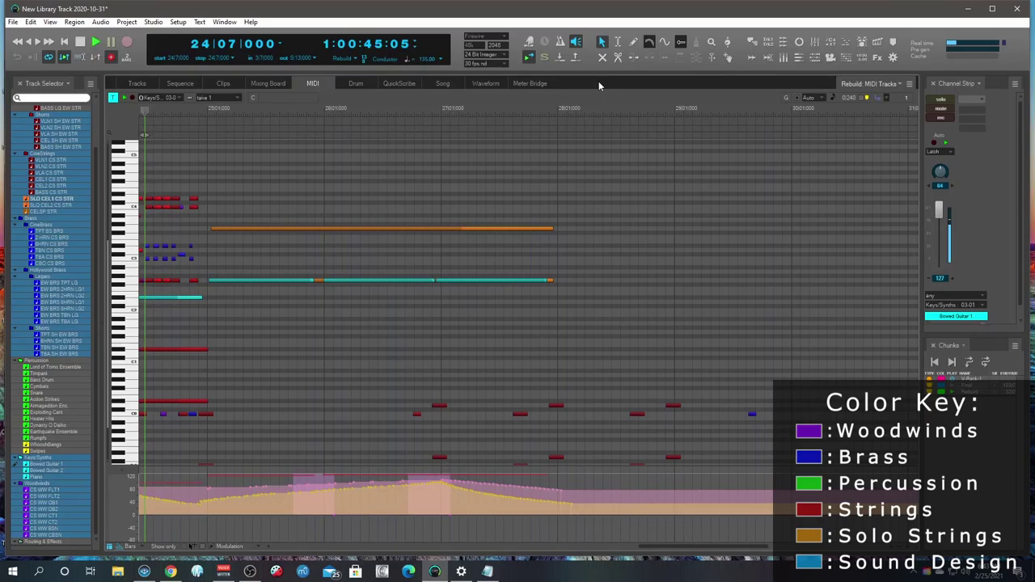
- Play back from 24|07 to review the sul ponticello cello, bowed guitar, first clarinet and viola layers
key(space)
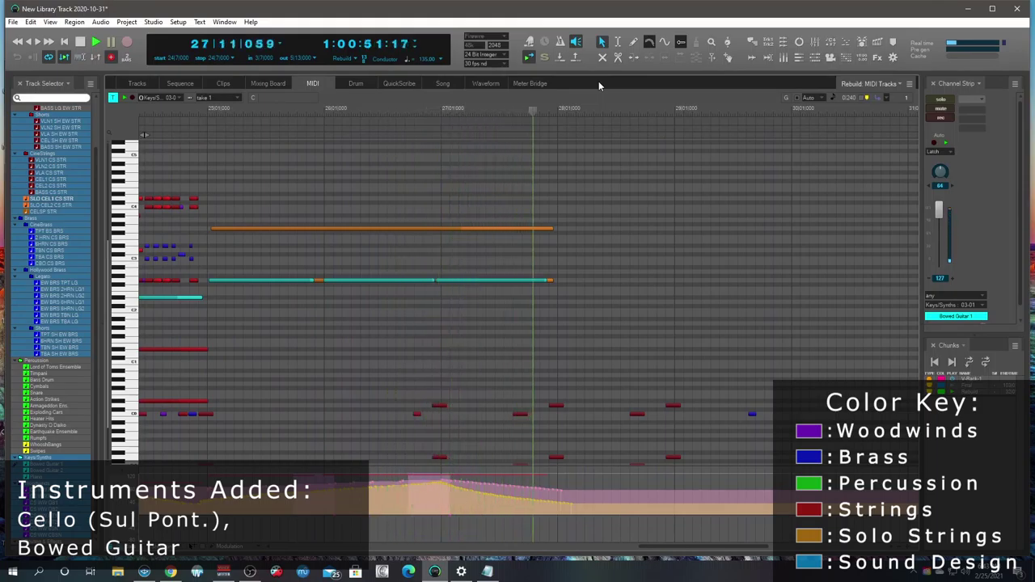
key(space)
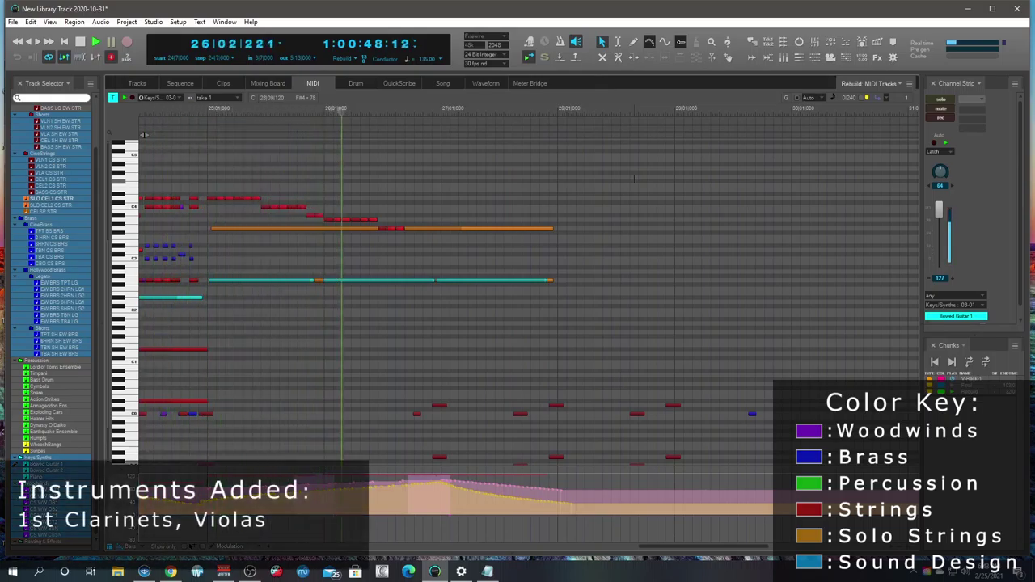
key(space)
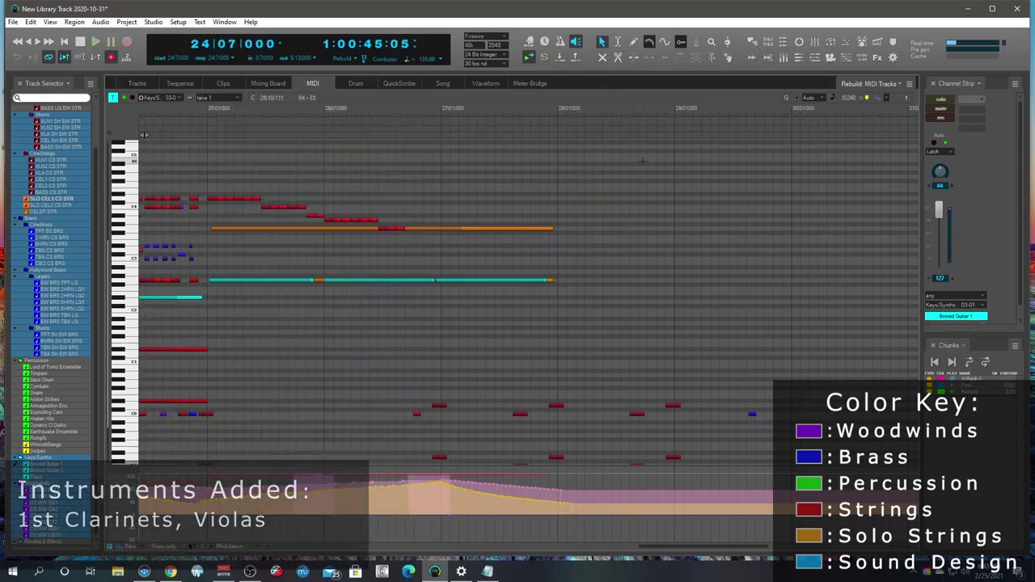
key(space)
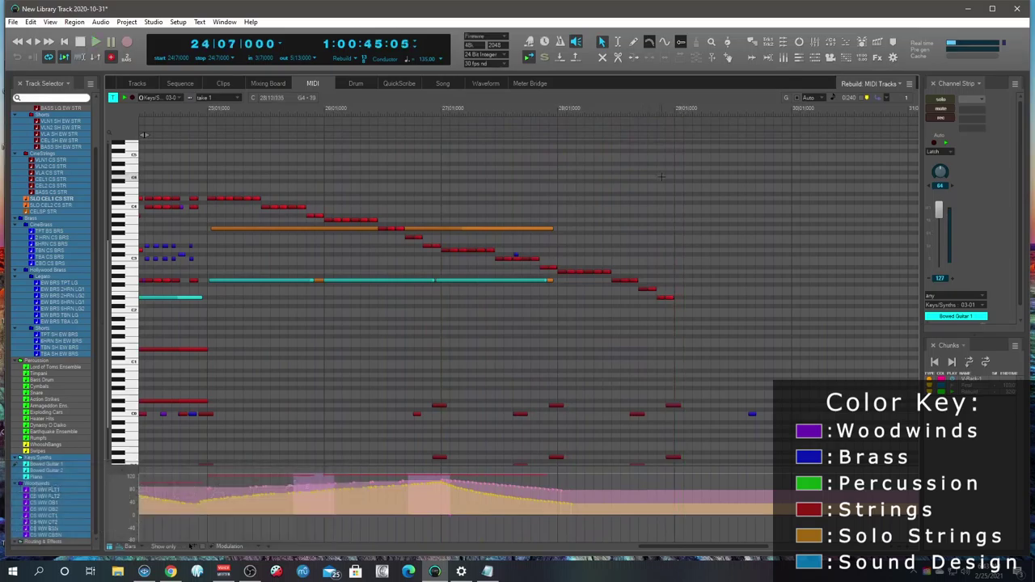
- Replay the passage from 24|07 through measure 28 to review the second and first flute and violin layers
key(space)
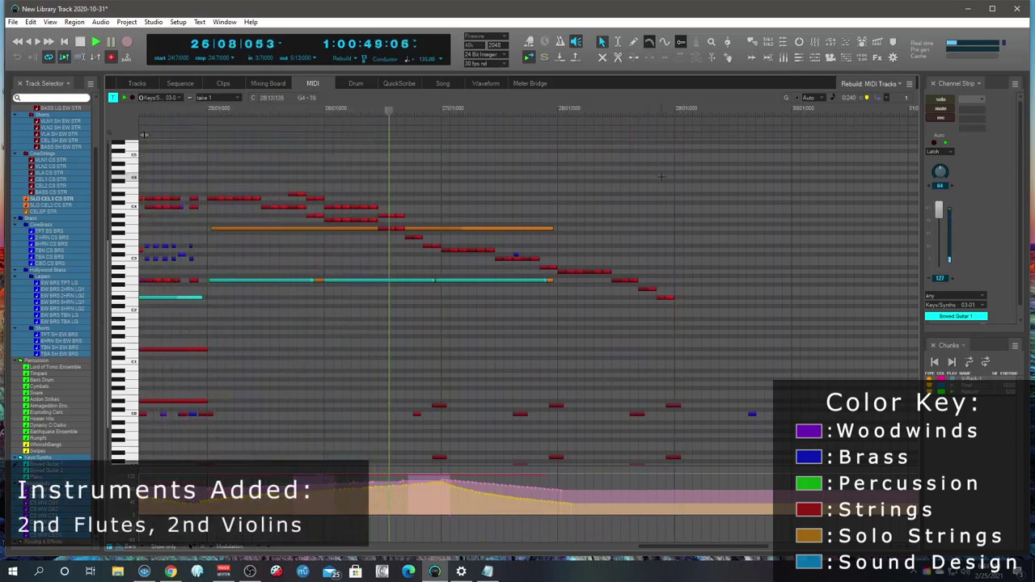
key(space)
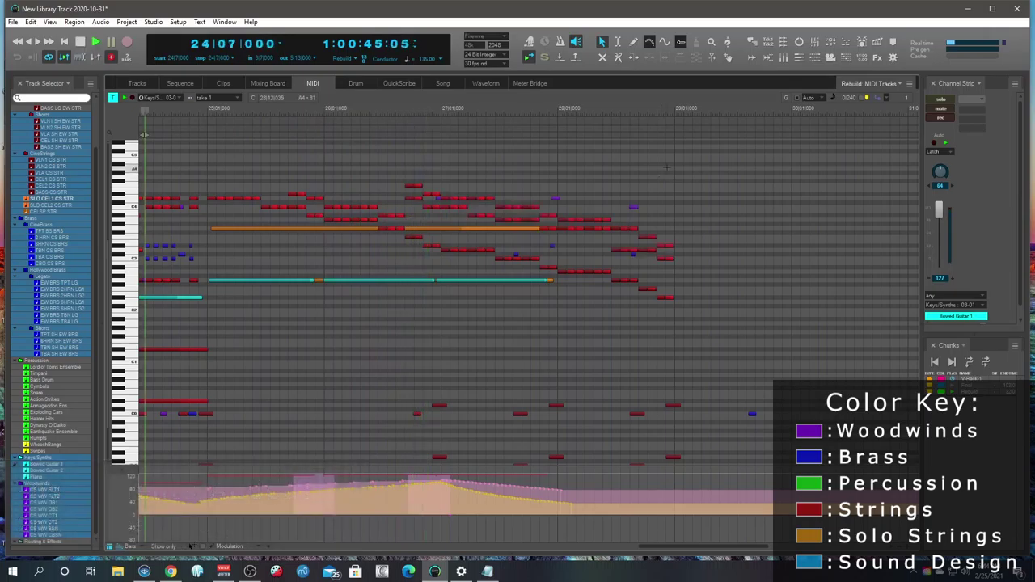
key(space)
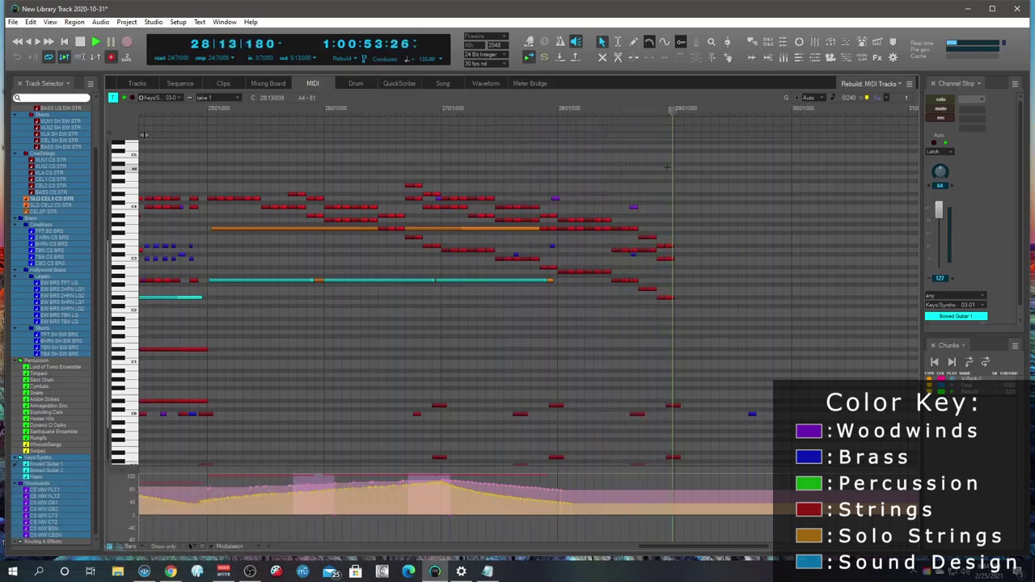
key(space)
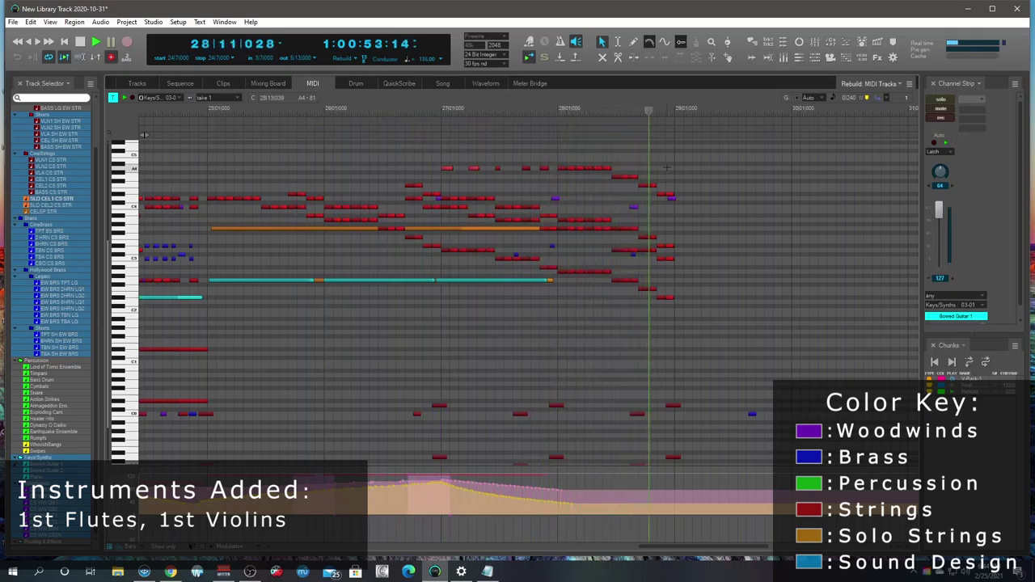
key(space)
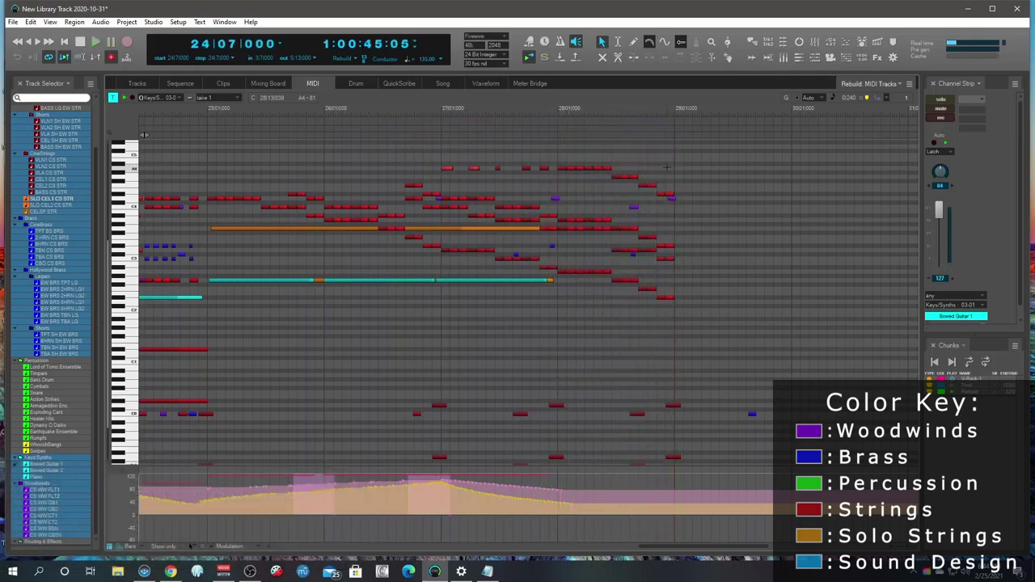
- Play from measure 28, clear the time-range selection, and play from 29|07 to review the two solo cello lines
click(557, 109)
key(space)
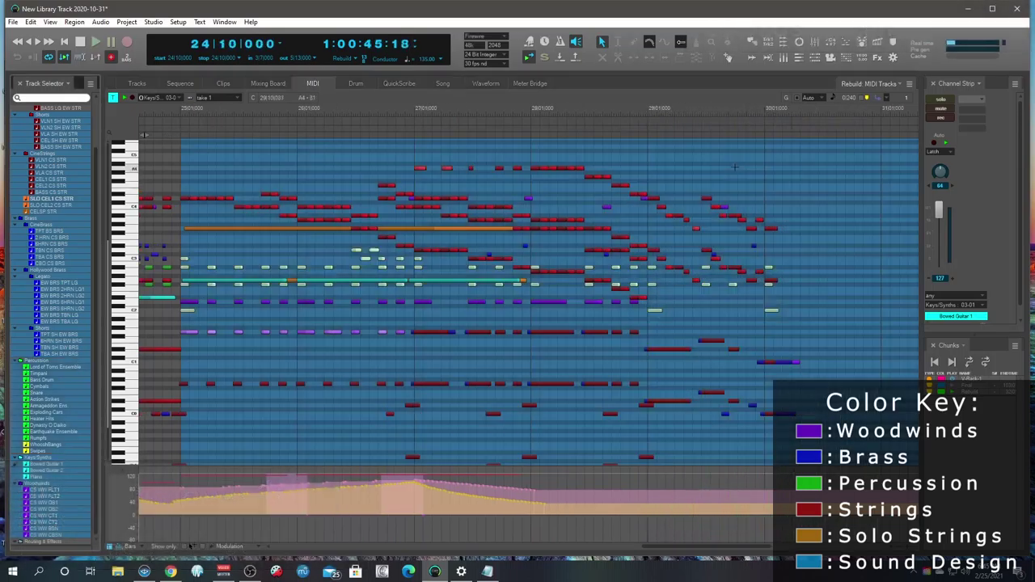
click(783, 158)
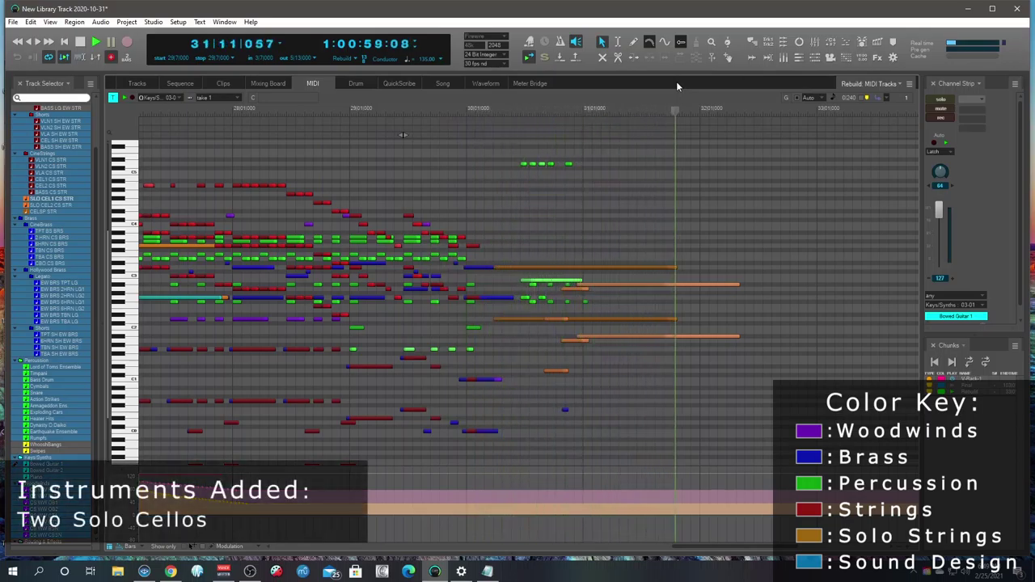
key(space)
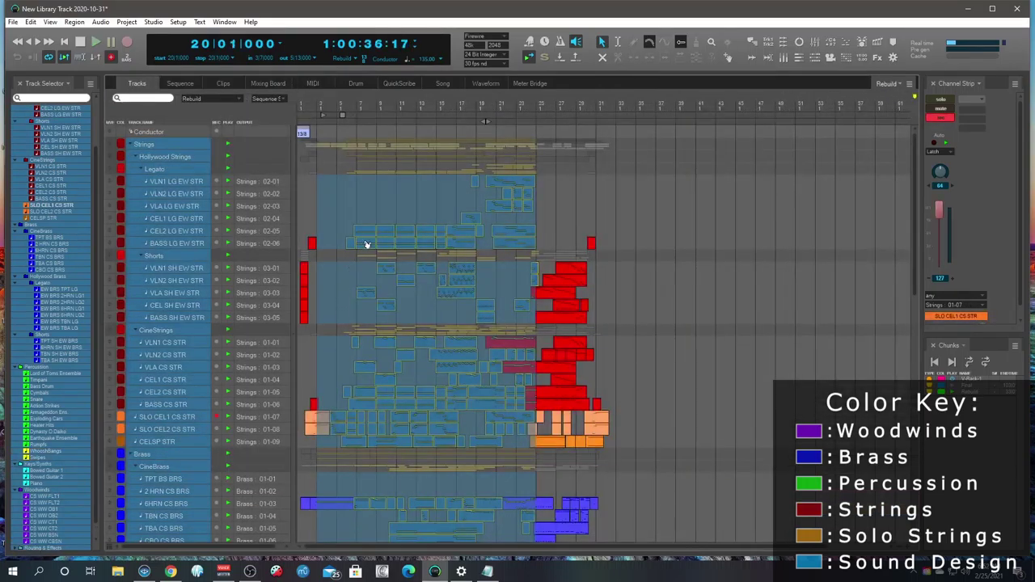
- Copy the selected phrases on all tracks so they repeat from about measure 31, and play the result from 29|01 in the MIDI editor
drag(387, 243, 646, 245)
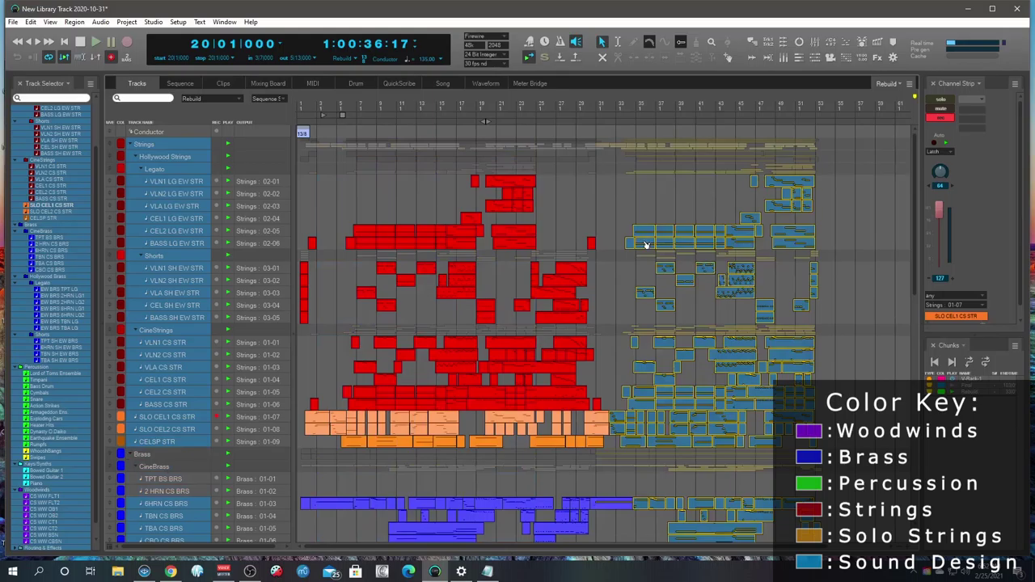
key(shift+g)
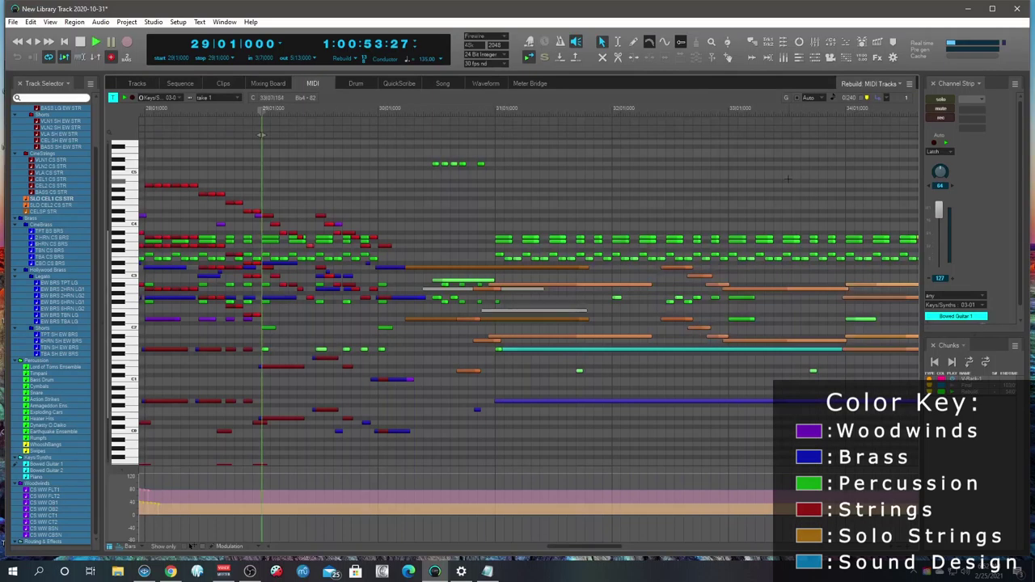
key(space)
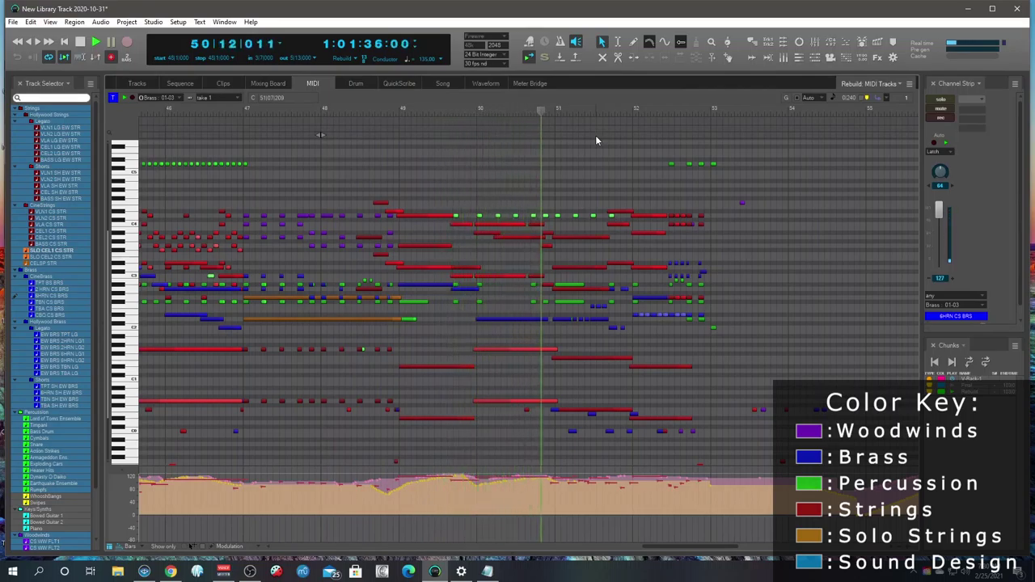
- End the playback from 48|01, move the playback position to 52|01 and play the passage from there
key(space)
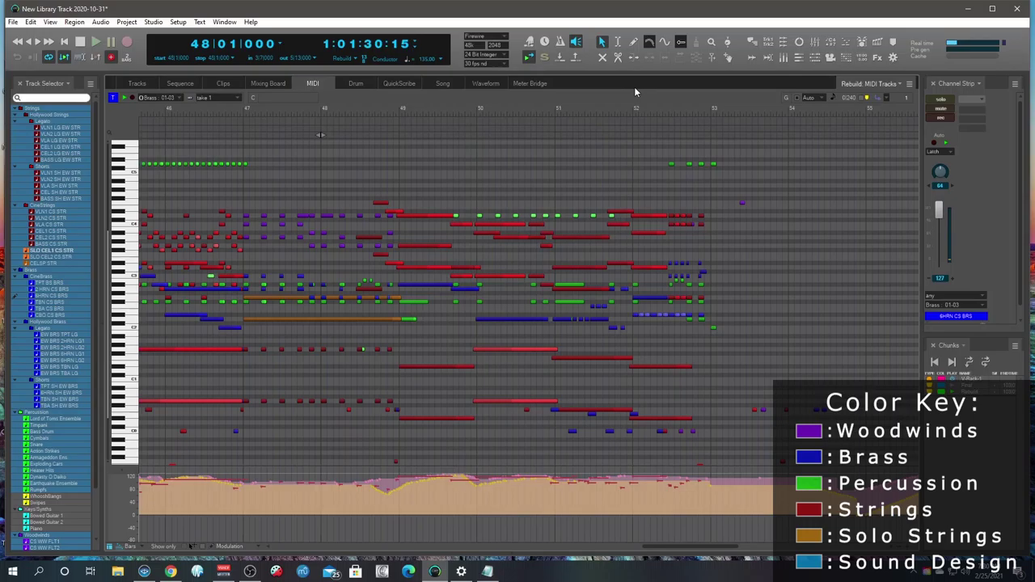
click(634, 89)
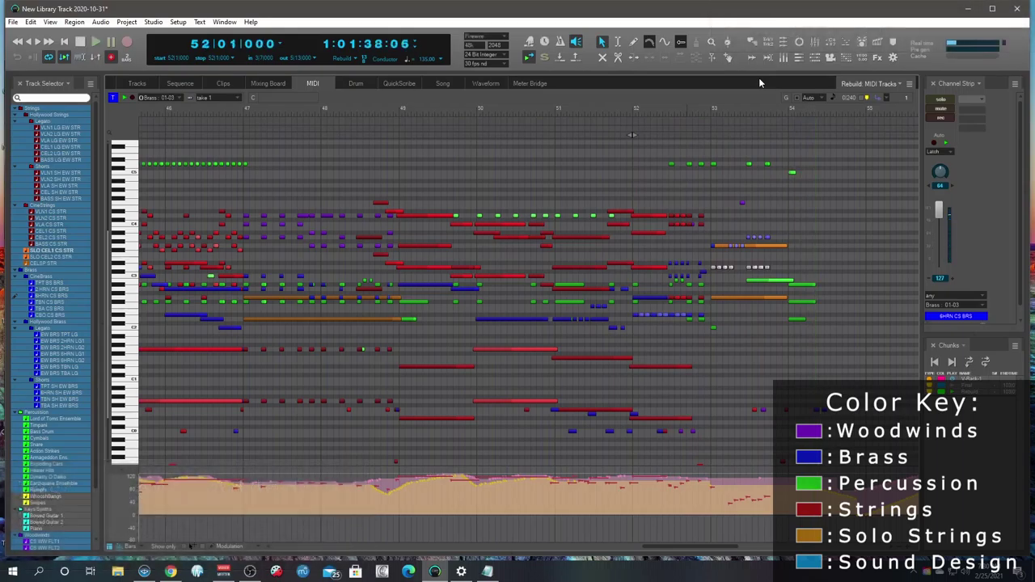
key(space)
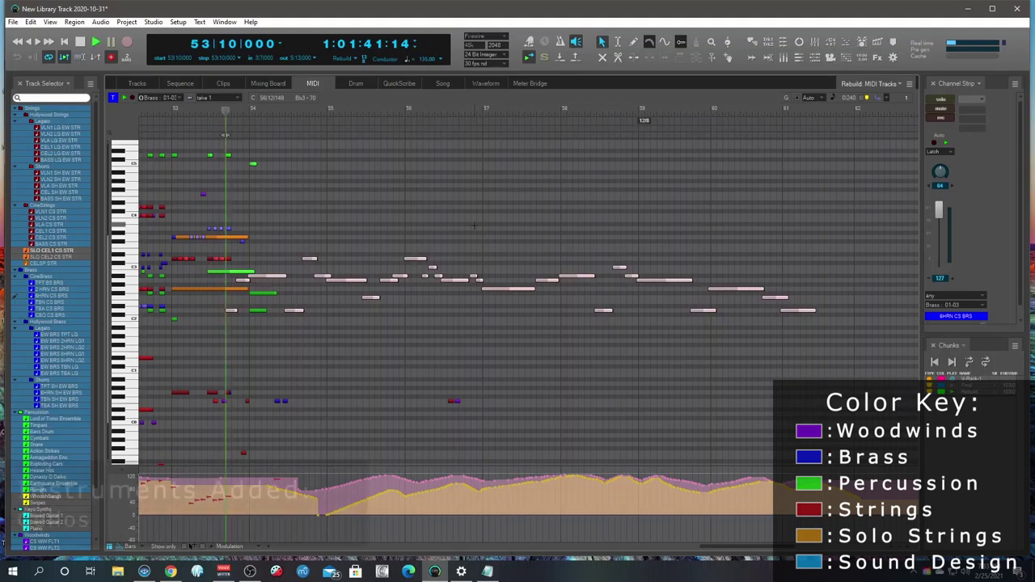
- Play from 53|10 to review the cello, horn and viola layers, and from 57|10 for the tuba, bass trombone and second cello lines
key(space)
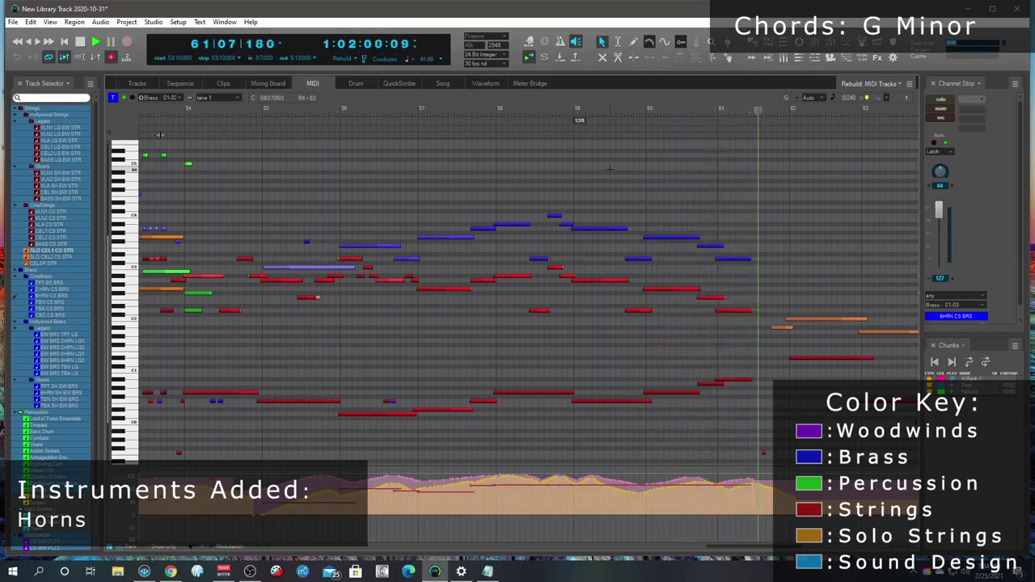
key(space)
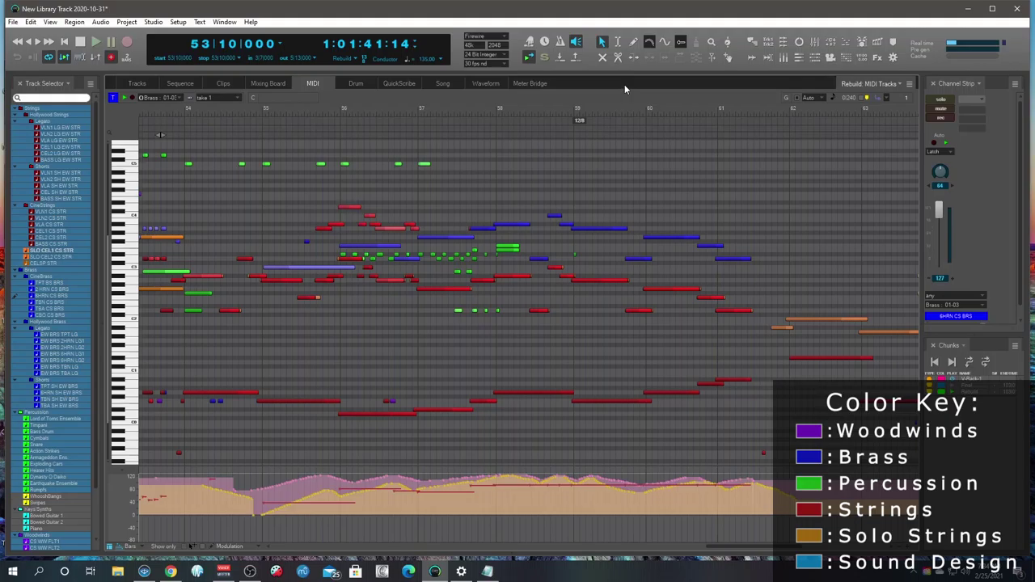
key(space)
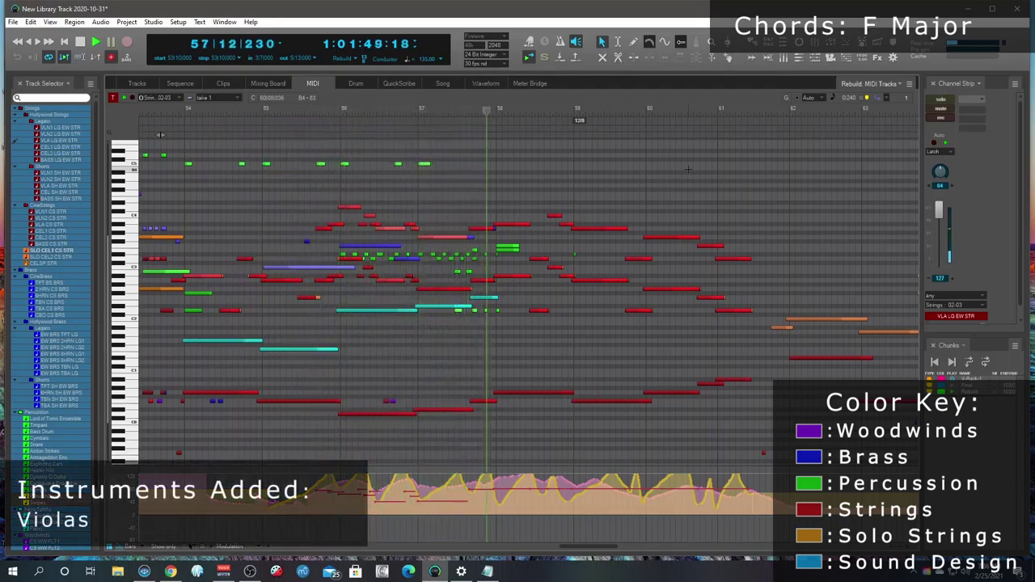
key(space)
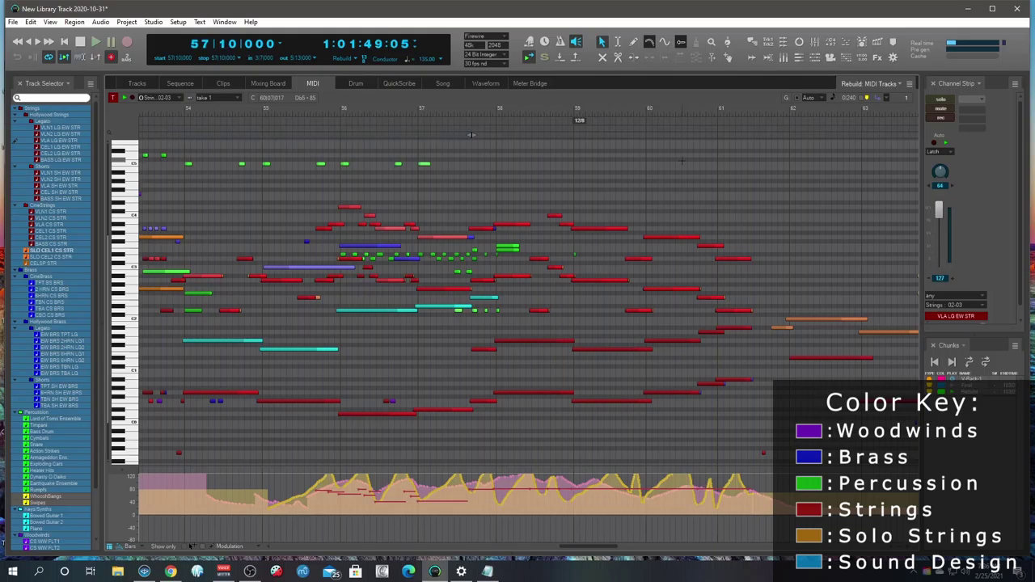
key(space)
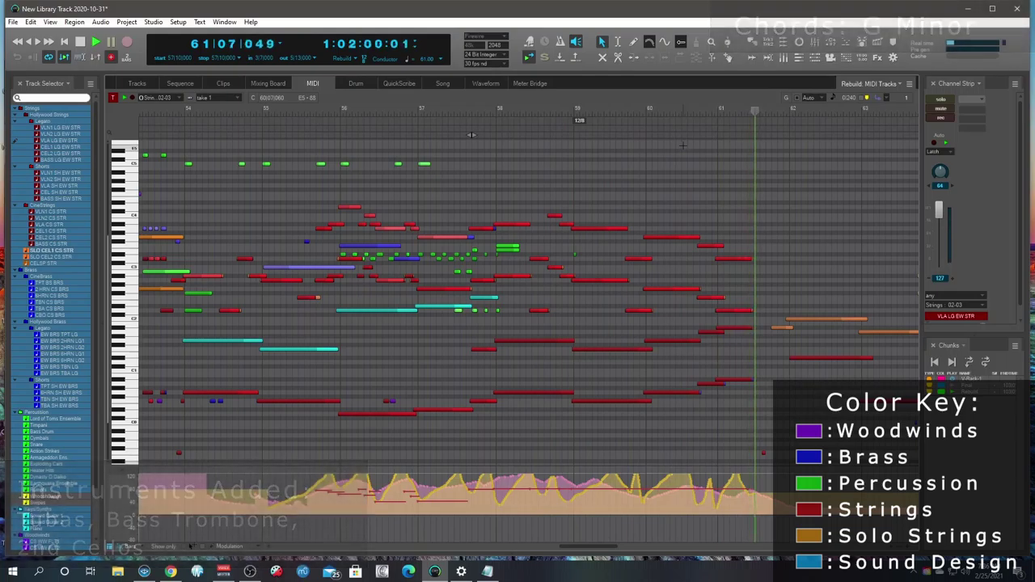
key(space)
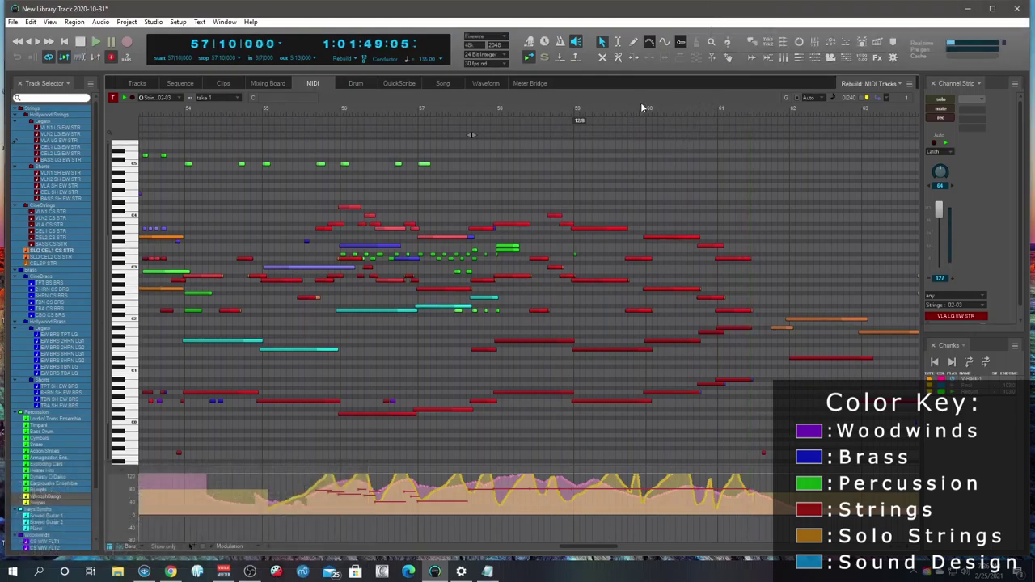
- Play the passage through measure 61 to review the taiko and string layers, and make CS WW FLT1 the active edit track
key(space)
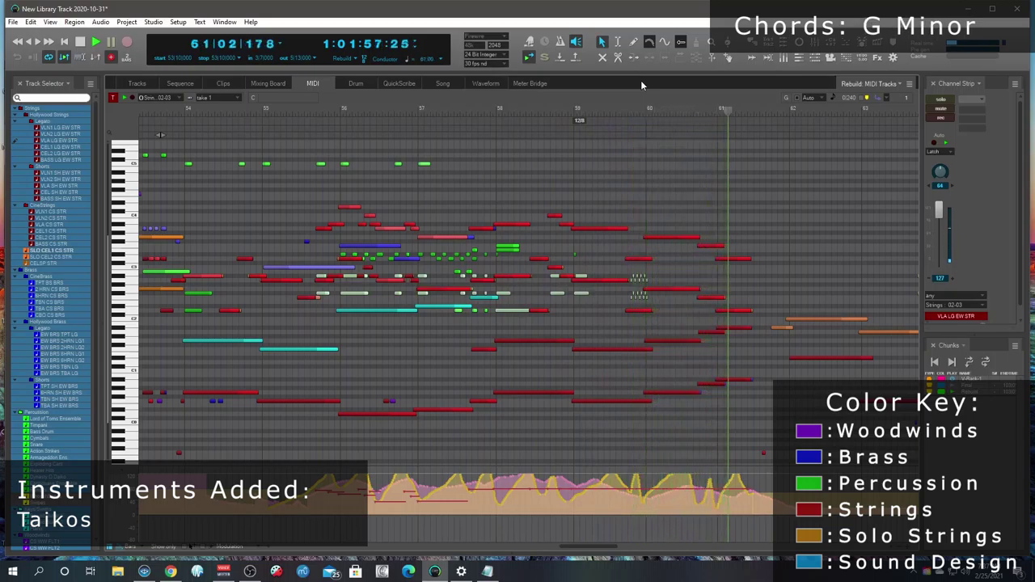
key(space)
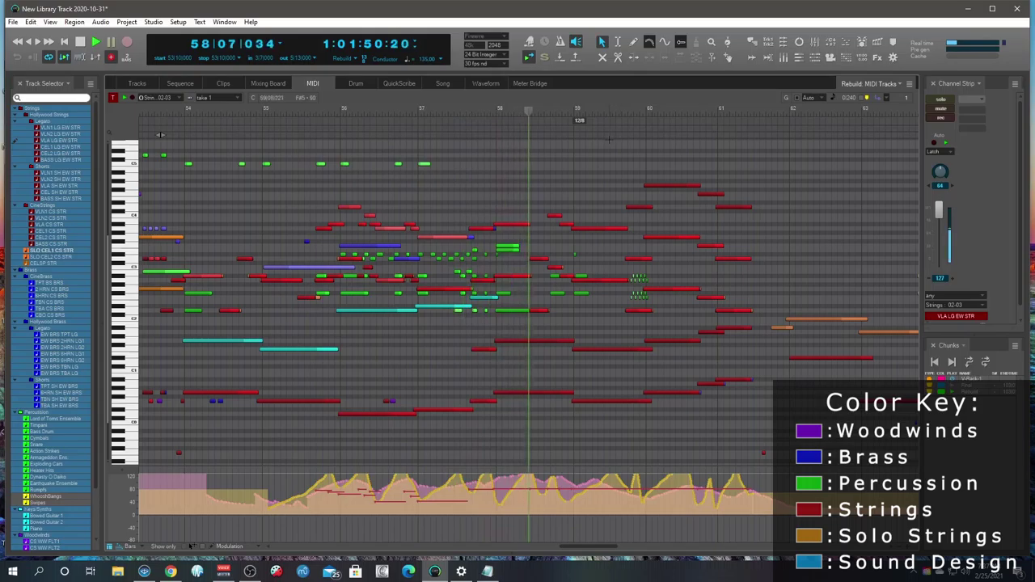
scroll(38, 542, down, 1)
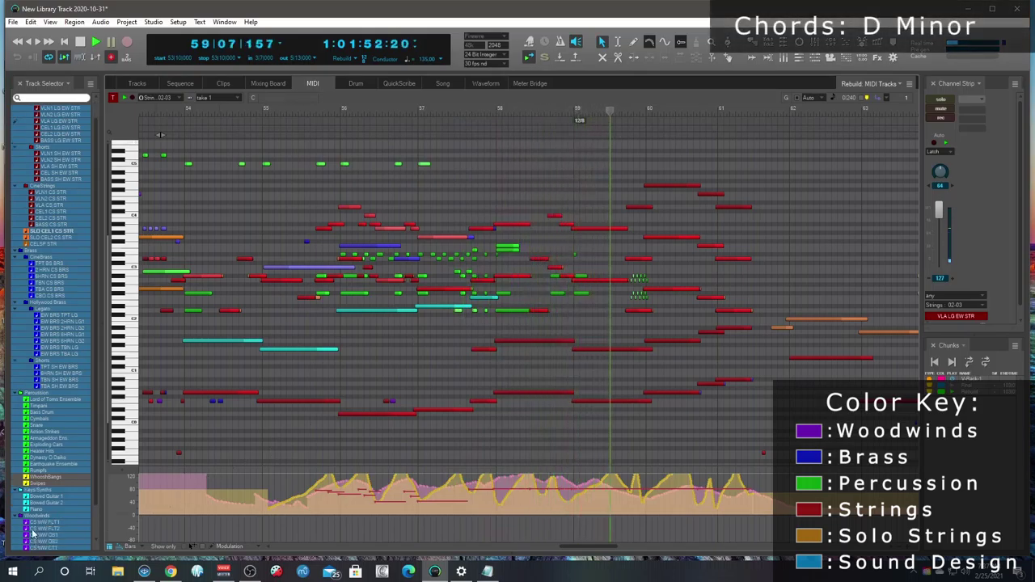
click(15, 527)
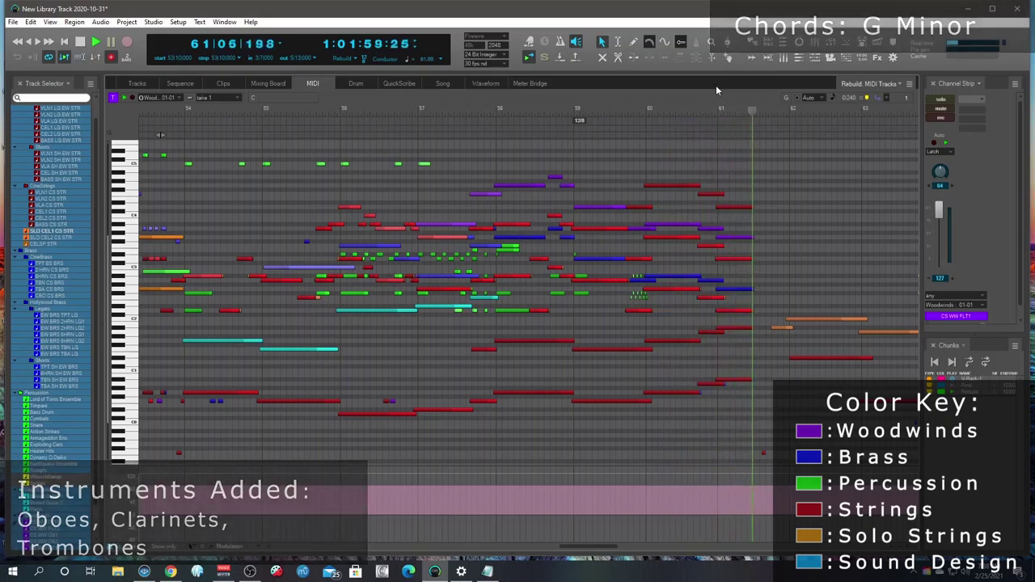
- Replay from 53|10 to review the oboe, clarinet, trombone and flute layers, and make a Hollywood Strings legato violin track active for editing
key(space)
key(space)
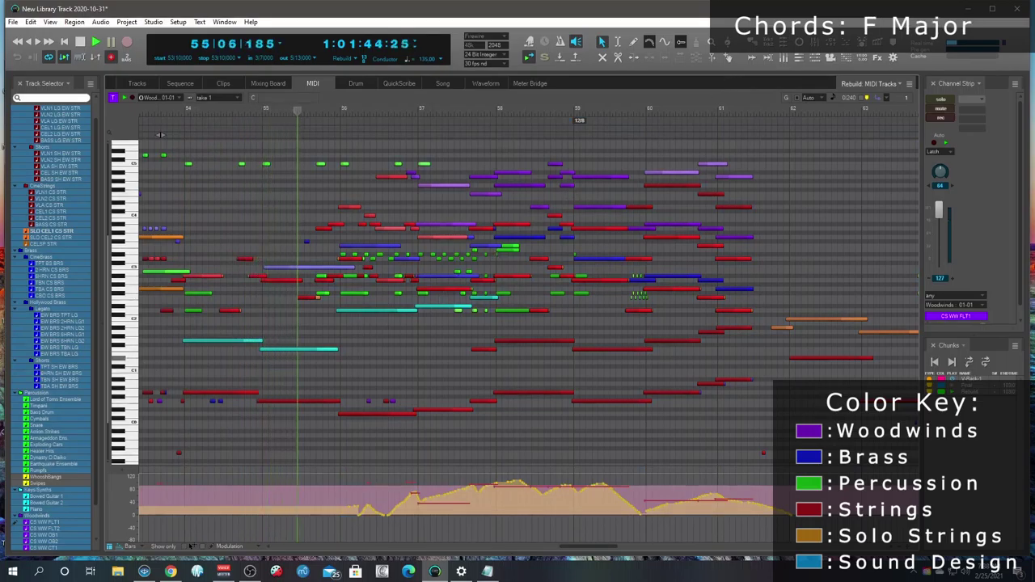
scroll(95, 257, up, 1)
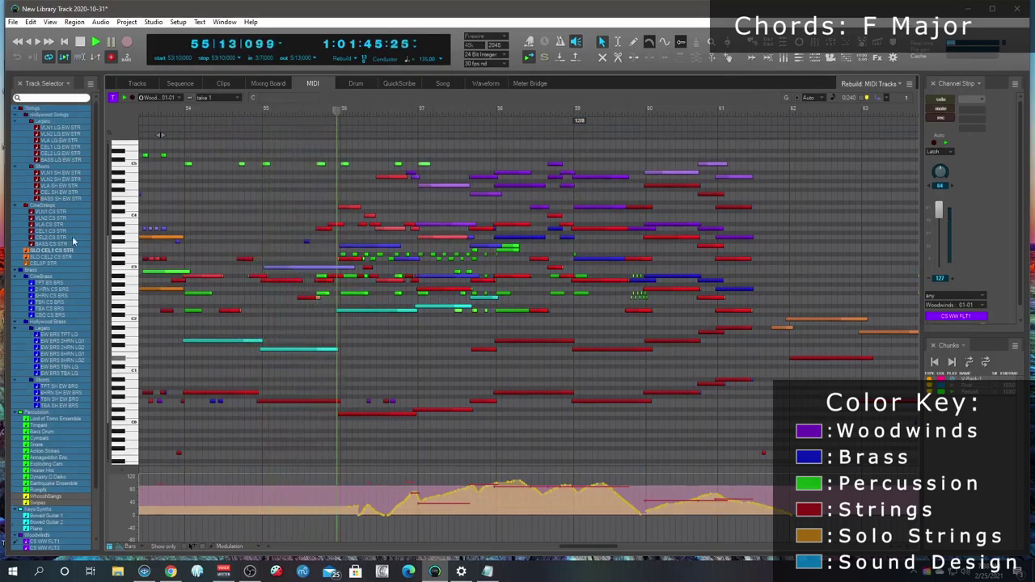
click(14, 131)
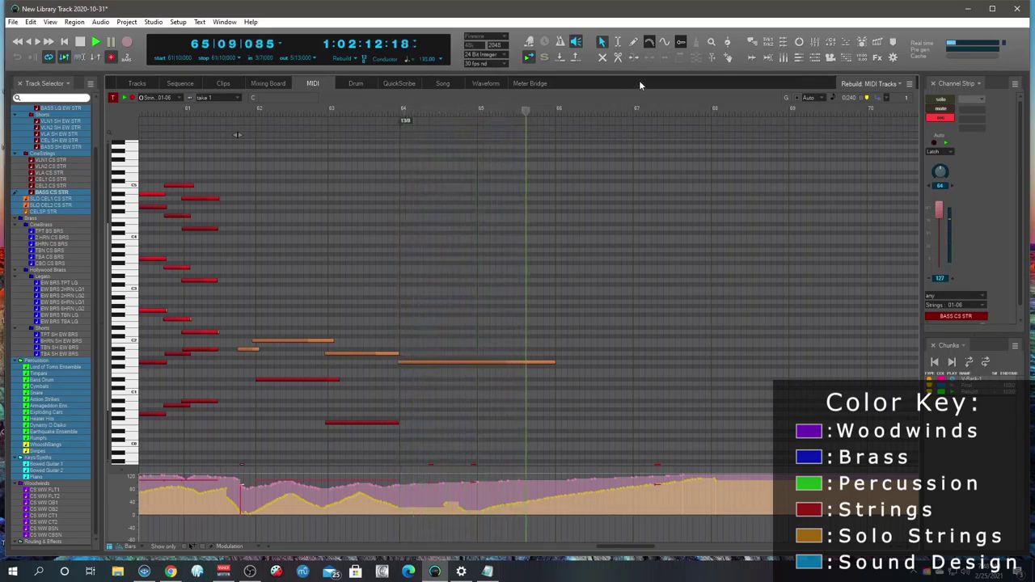
- Review the section through measure 68 from 61|10, 64|01 and 63|07, covering the low strings, tuba, taikos, rim shots and toms
key(space)
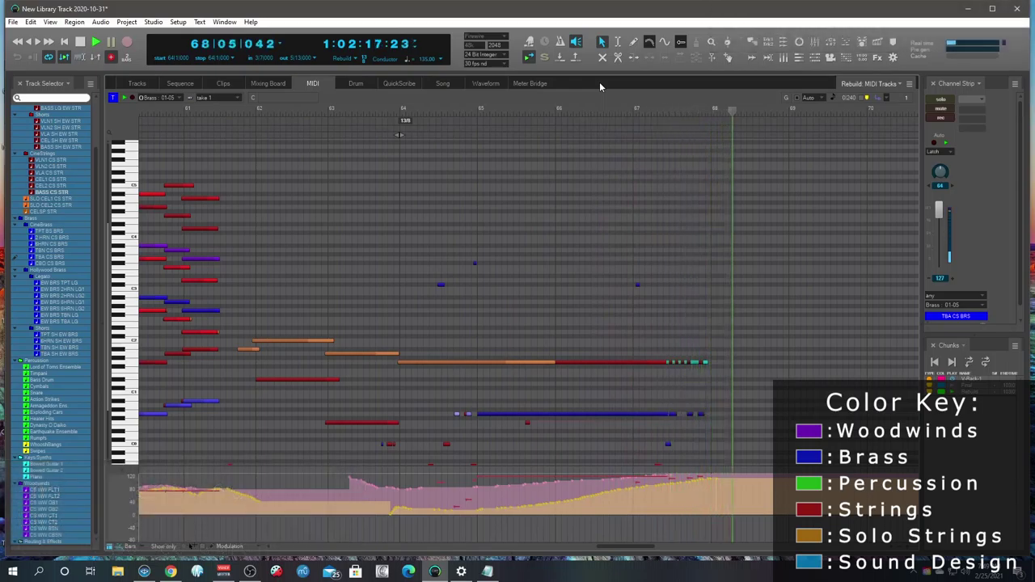
key(space)
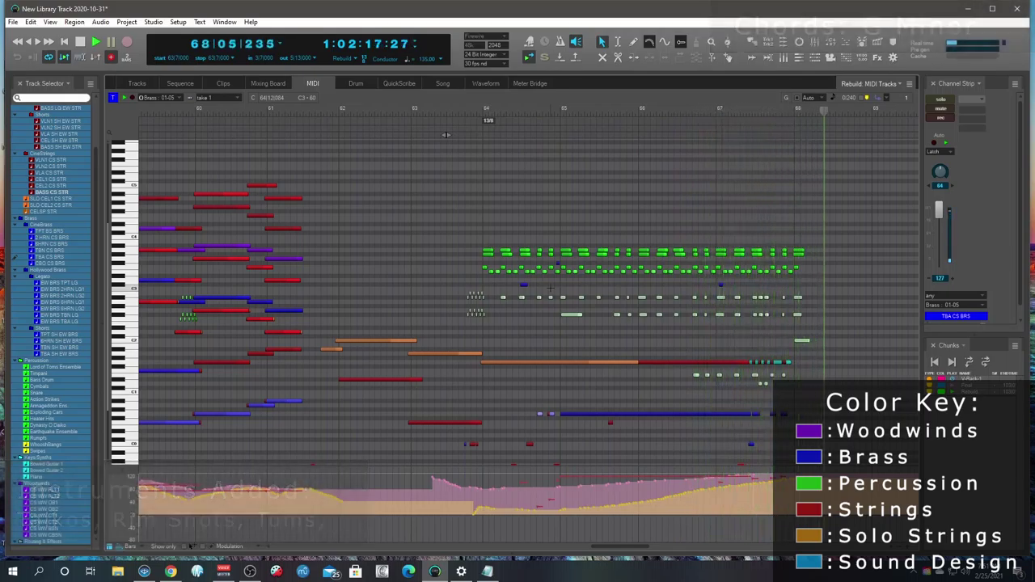
key(space)
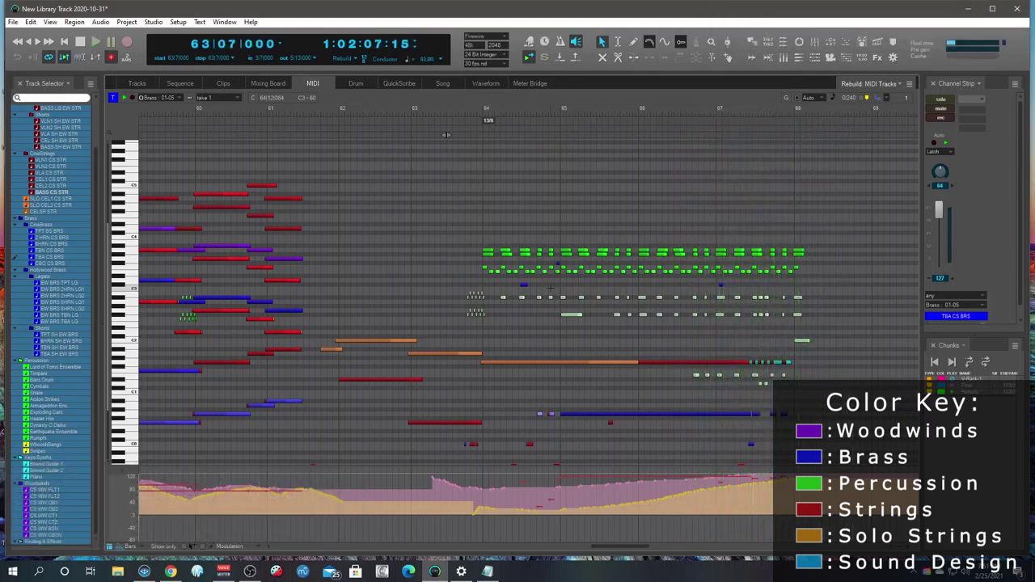
- Play from 63|07 and 64|01 to review the clarinet, viola, oboe, violin, flute, horn and trombone layers of measures 64 to 67
key(space)
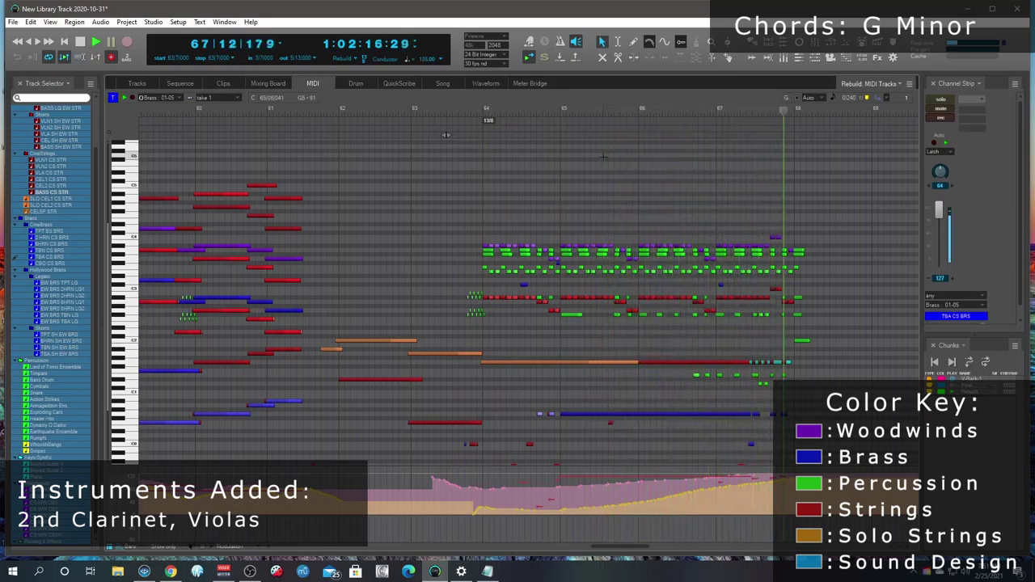
key(space)
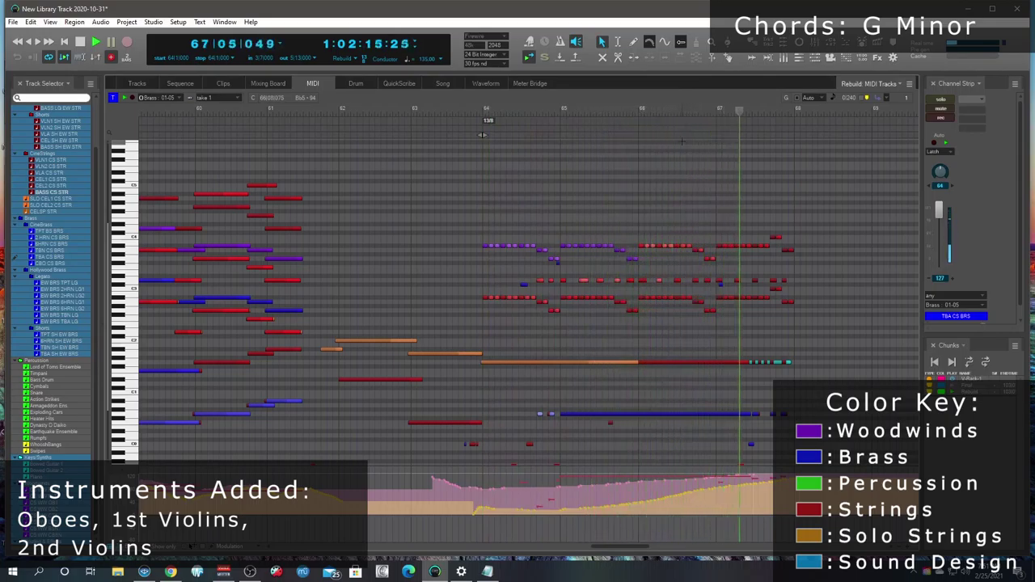
key(space)
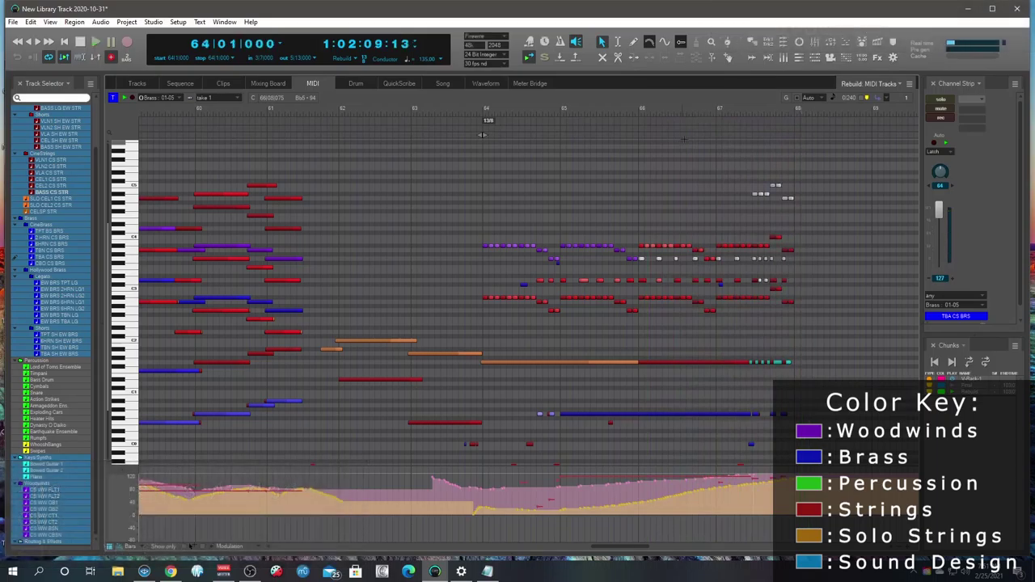
key(space)
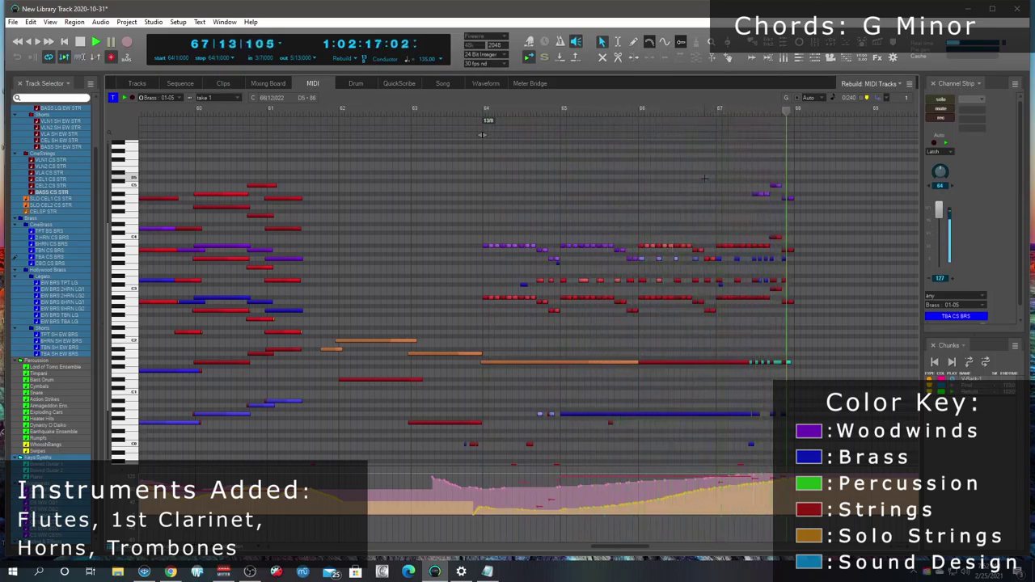
key(space)
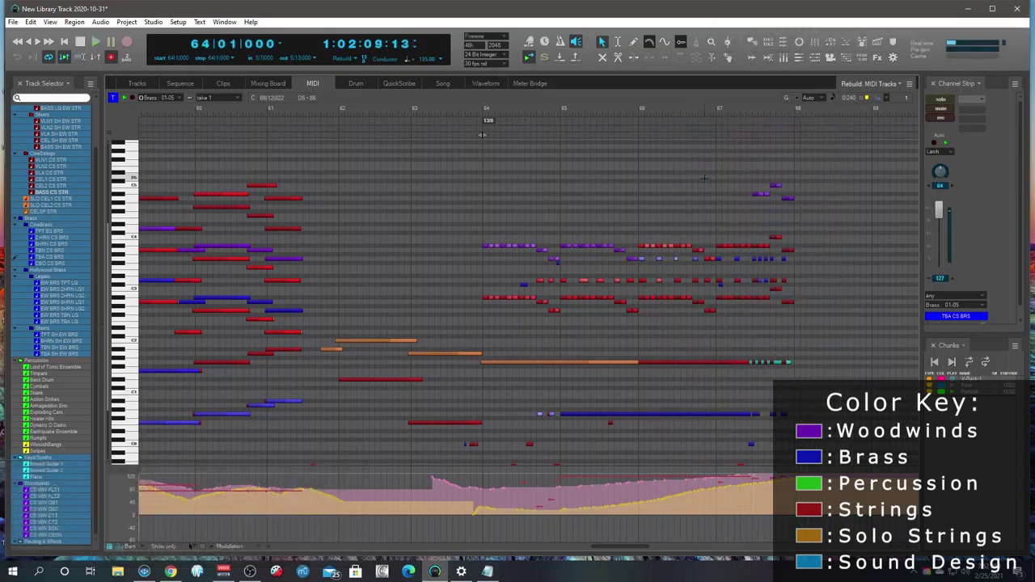